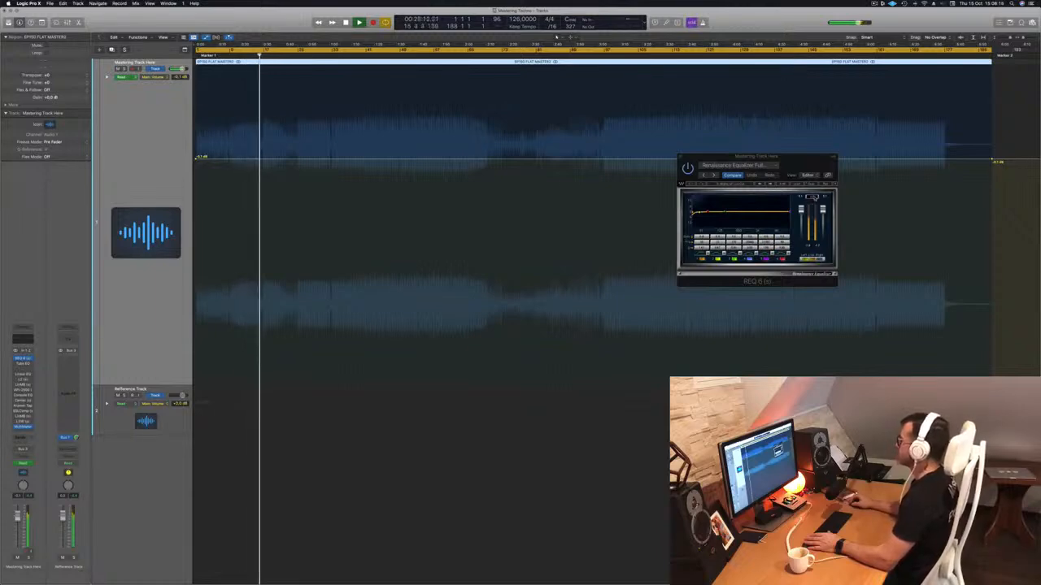
- Move the Renaissance Equalizer window to mid-arrangement and audition the mastering track from several points between the first build-up and the breakdown
{"action": "left_click_drag", "start_coordinate": [800, 160], "coordinate": [692, 105]}
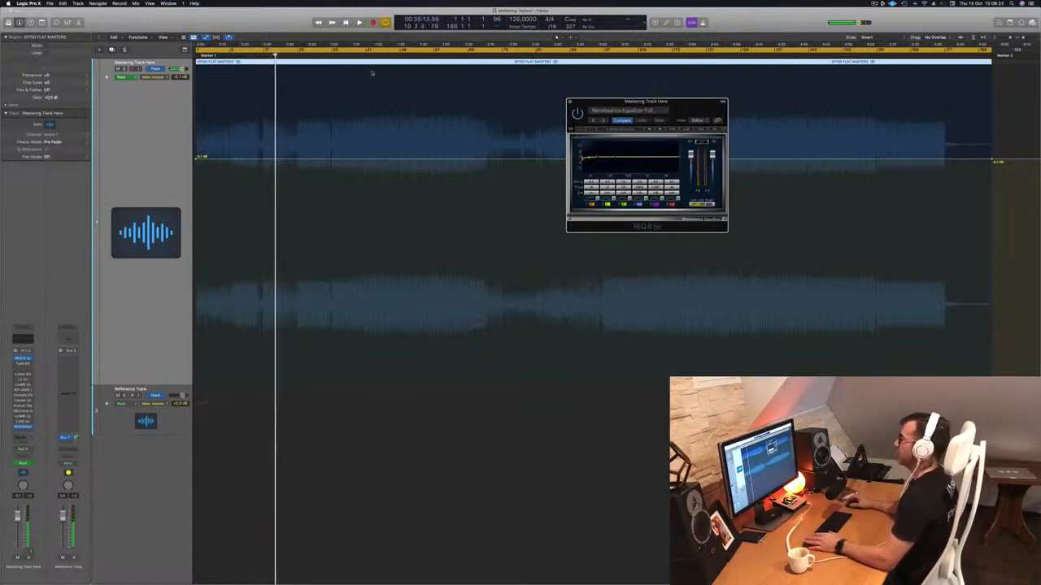
{"action": "left_click_drag", "start_coordinate": [678, 110], "coordinate": [542, 263]}
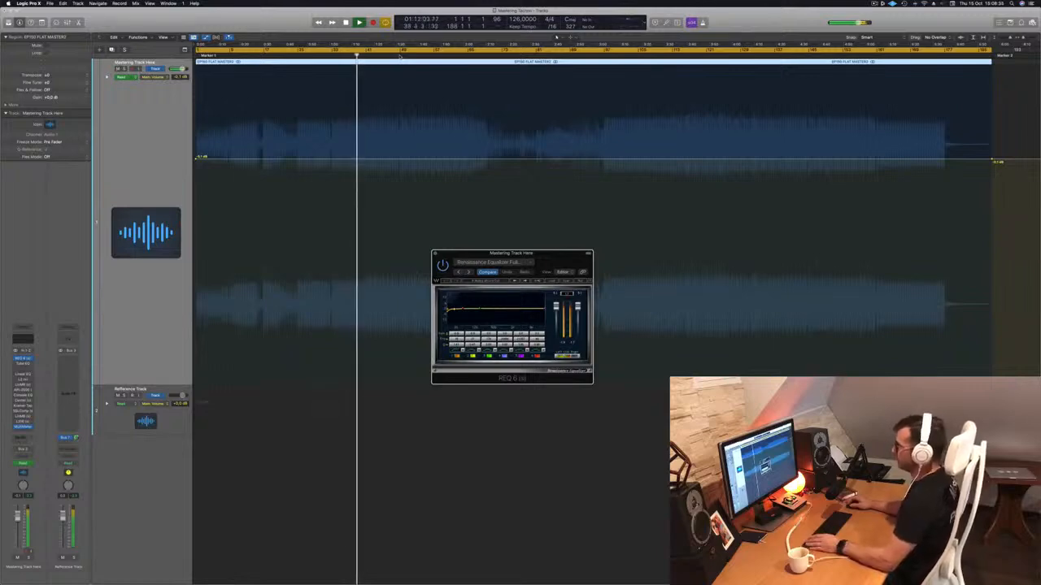
{"action": "left_click", "coordinate": [399, 55]}
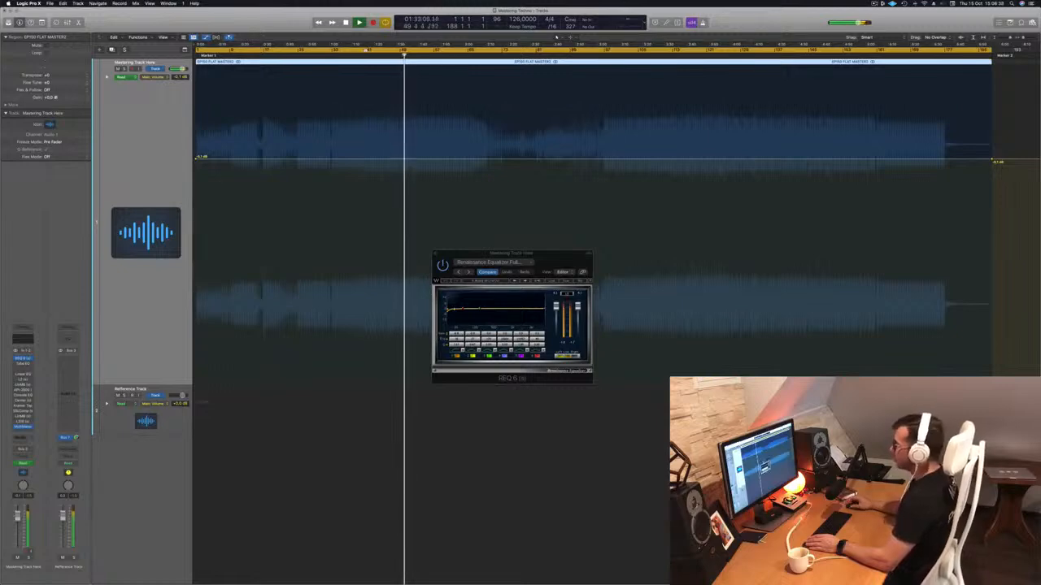
{"action": "left_click", "coordinate": [324, 55]}
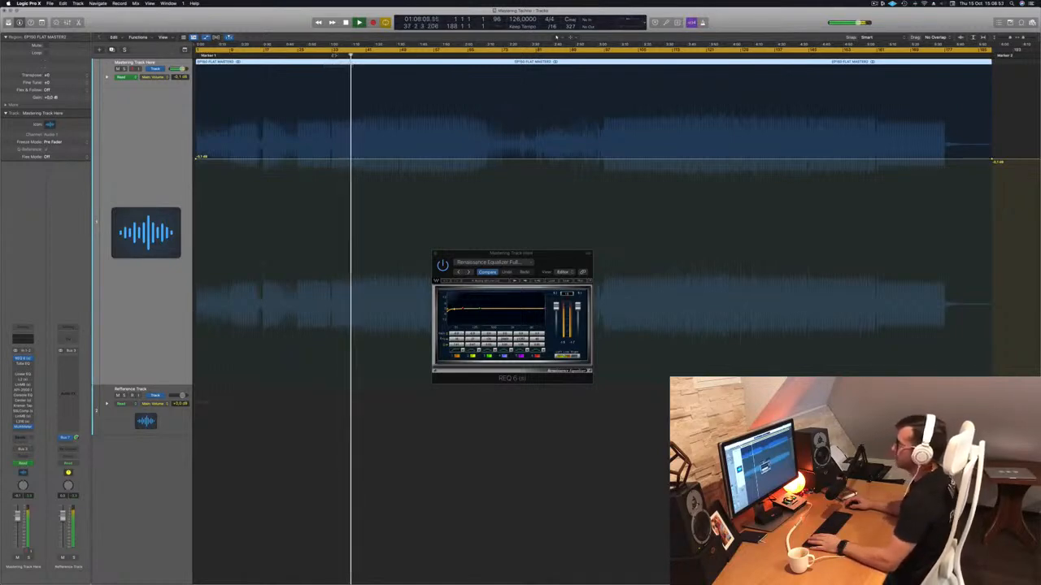
{"action": "left_click", "coordinate": [324, 54]}
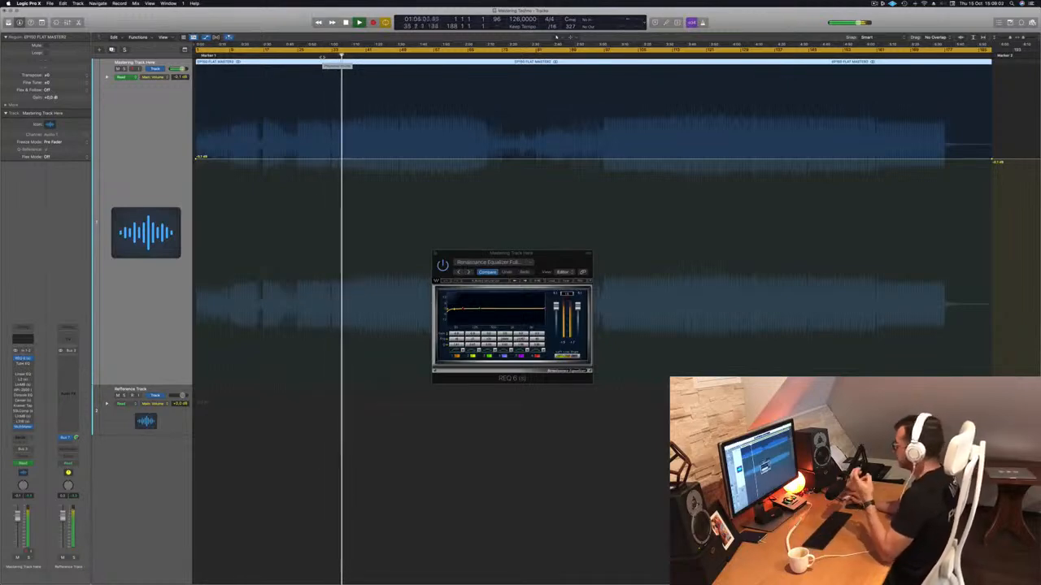
{"action": "left_click", "coordinate": [399, 57]}
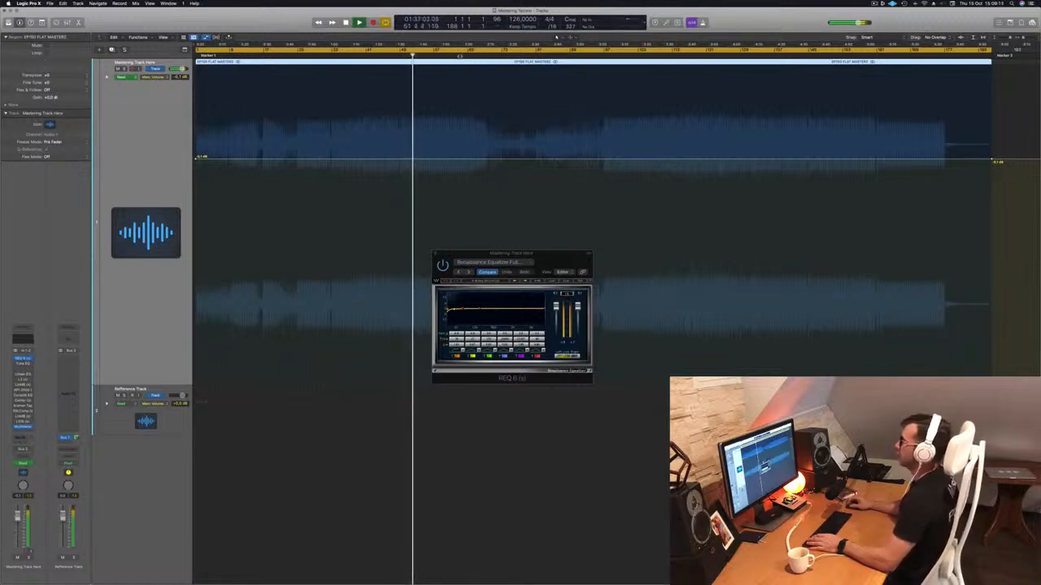
{"action": "left_click", "coordinate": [459, 56]}
{"action": "left_click", "coordinate": [486, 56]}
{"action": "left_click", "coordinate": [536, 56]}
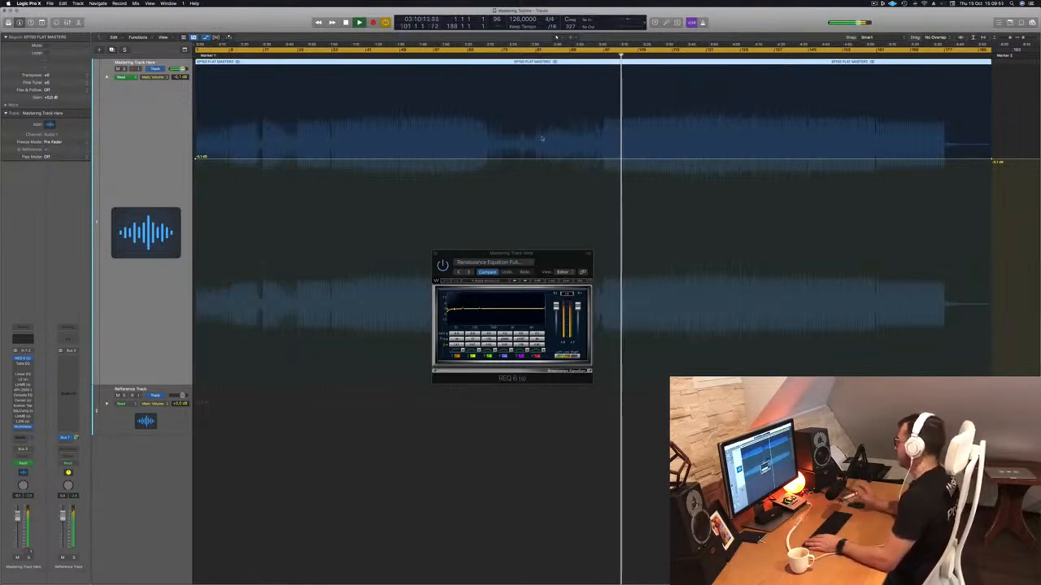
- Audition the mastering track at two points in the loud section after the breakdown, pausing playback and nudging the Renaissance Equalizer window
{"action": "key", "text": "space"}
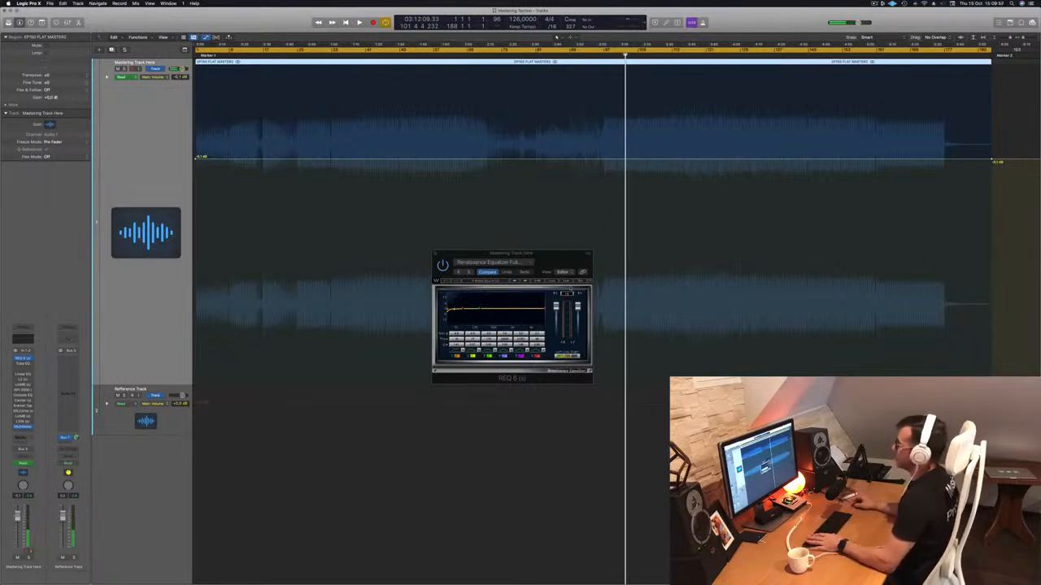
{"action": "left_click_drag", "start_coordinate": [567, 269], "coordinate": [561, 268]}
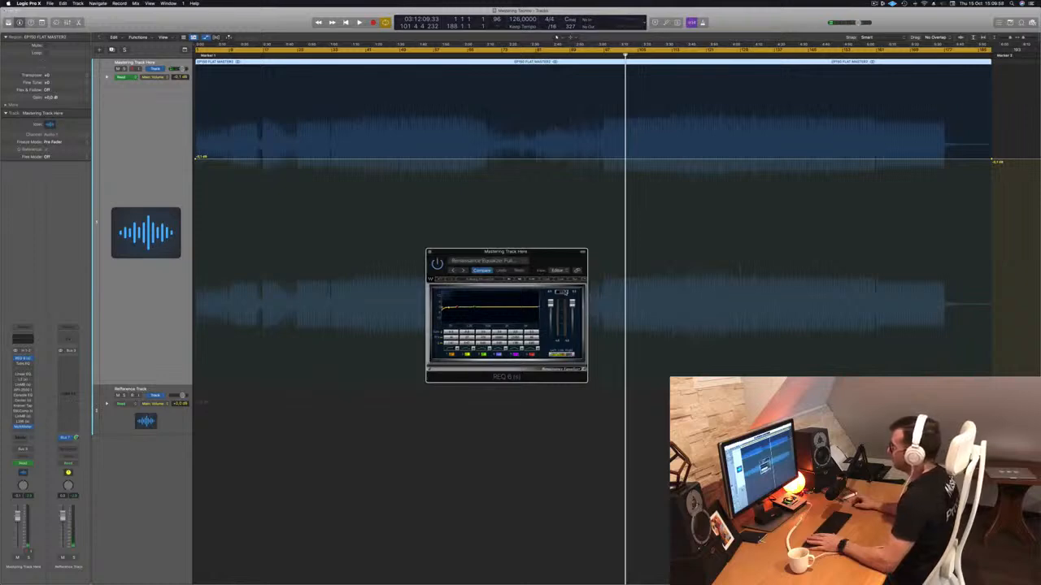
{"action": "key", "text": "space"}
{"action": "left_click", "coordinate": [660, 55]}
{"action": "left_click", "coordinate": [705, 55]}
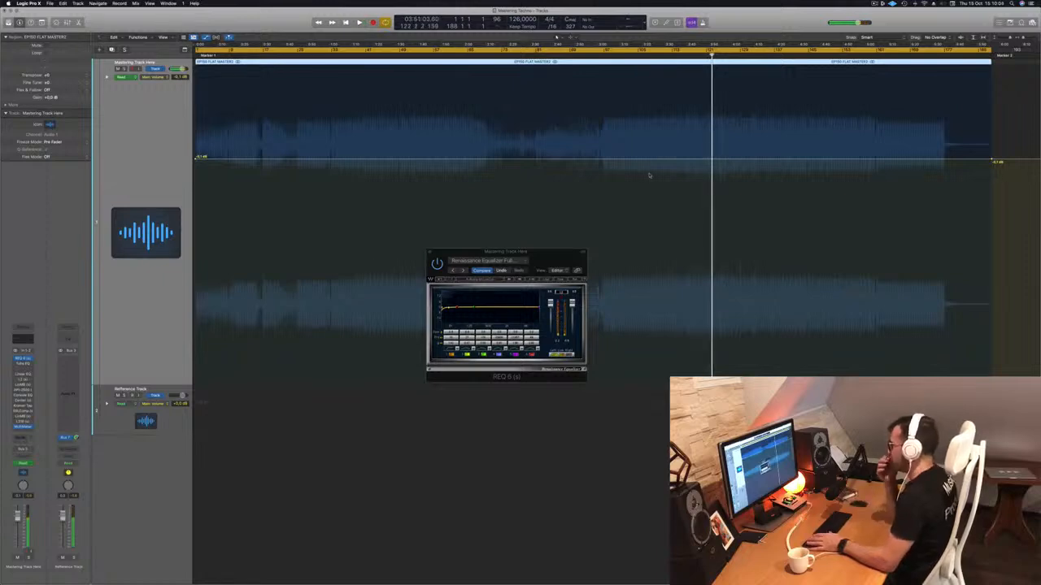
{"action": "key", "text": "space"}
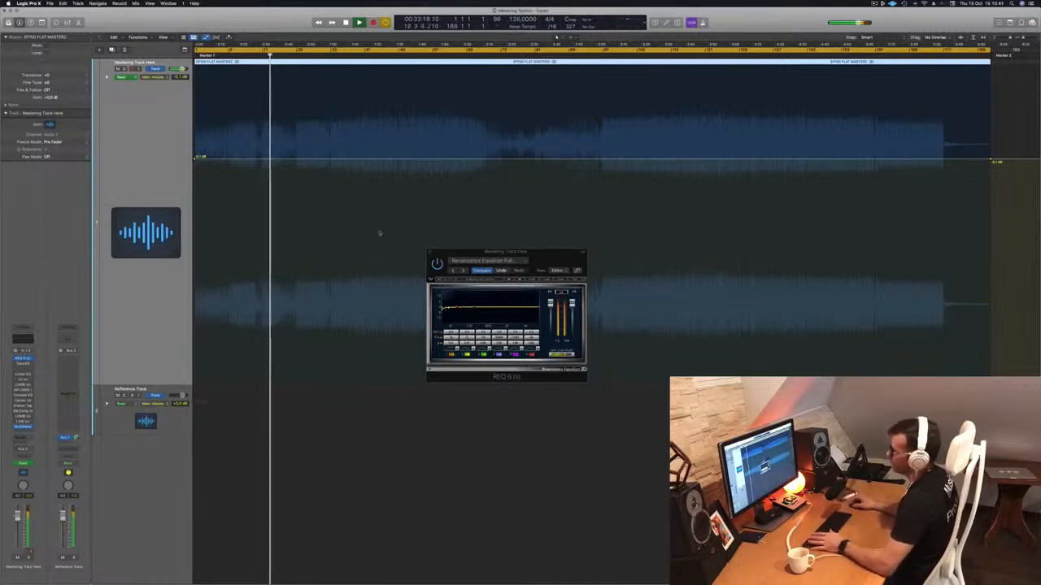
- Open the Vintage Tube EQ on the mastering track and audition it from about bar 49
{"action": "left_click", "coordinate": [21, 364]}
{"action": "left_click_drag", "start_coordinate": [522, 99], "coordinate": [523, 176]}
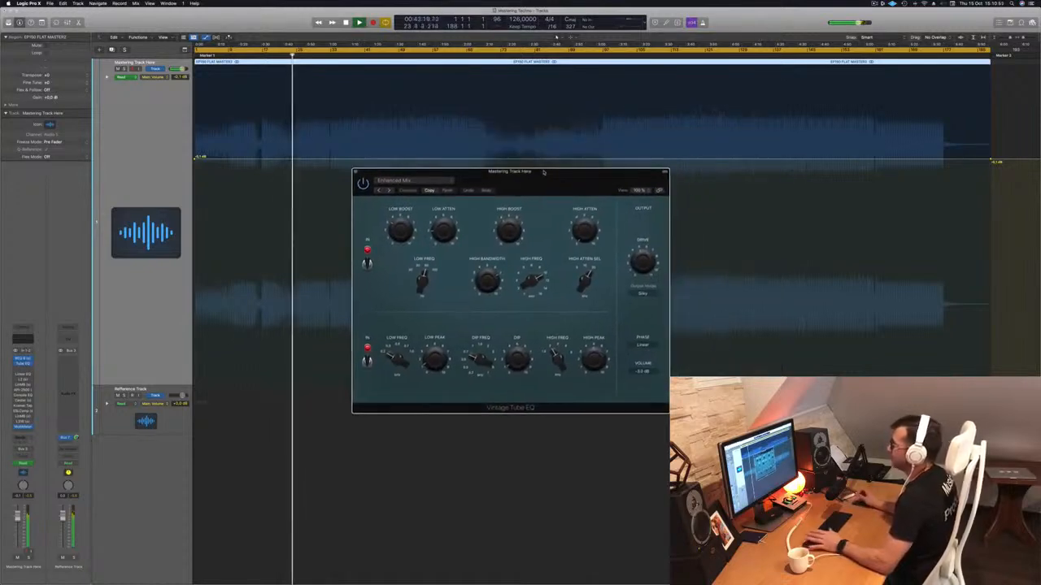
{"action": "left_click", "coordinate": [399, 56]}
{"action": "left_click_drag", "start_coordinate": [576, 183], "coordinate": [573, 182]}
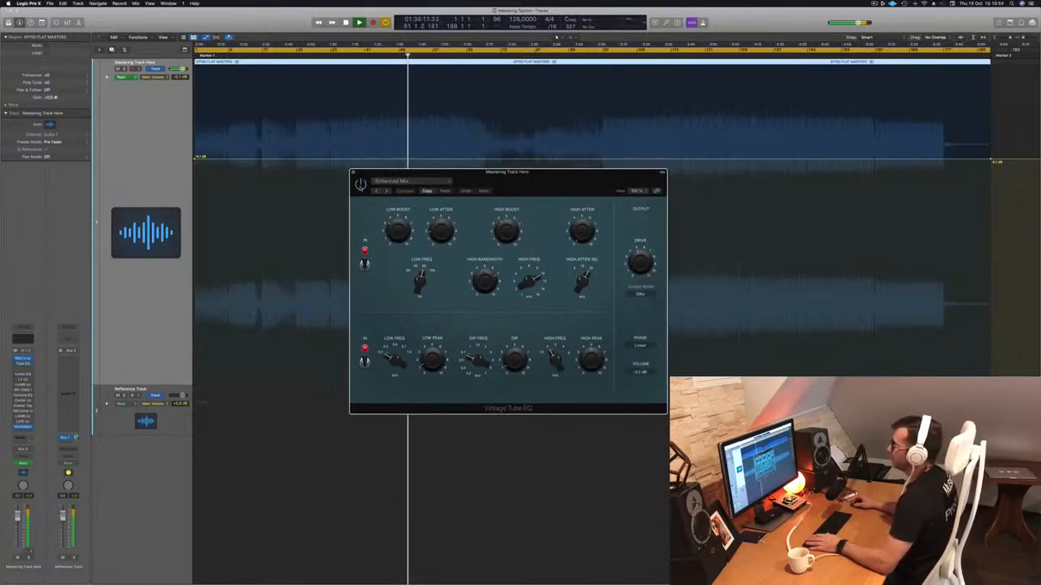
{"action": "left_click_drag", "start_coordinate": [558, 183], "coordinate": [516, 222]}
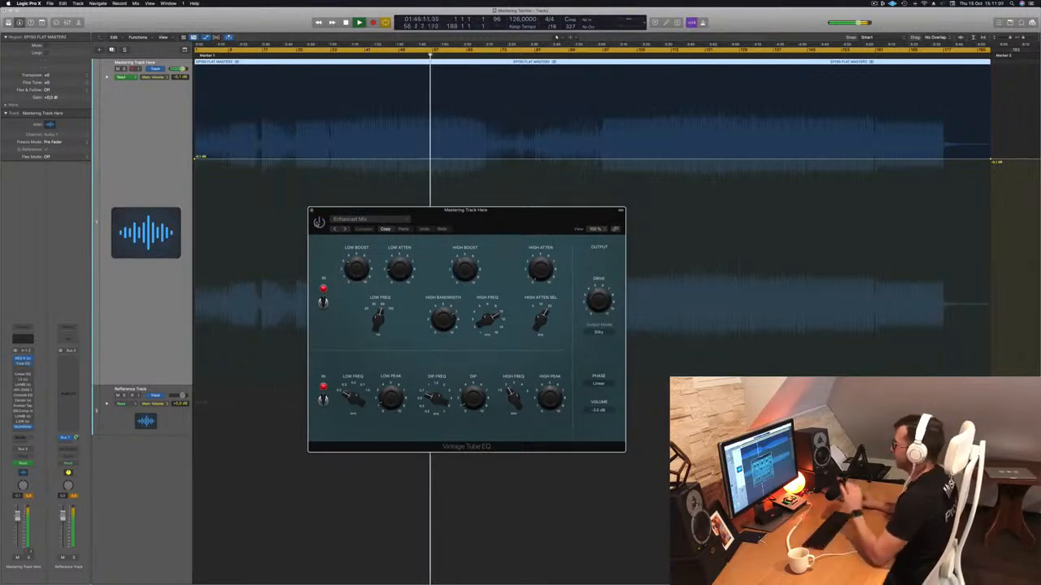
- Move the Vintage Tube EQ window off the Renaissance Equalizer so both plug-ins are accessible
{"action": "left_click_drag", "start_coordinate": [484, 230], "coordinate": [525, 212]}
{"action": "left_click_drag", "start_coordinate": [632, 196], "coordinate": [729, 221]}
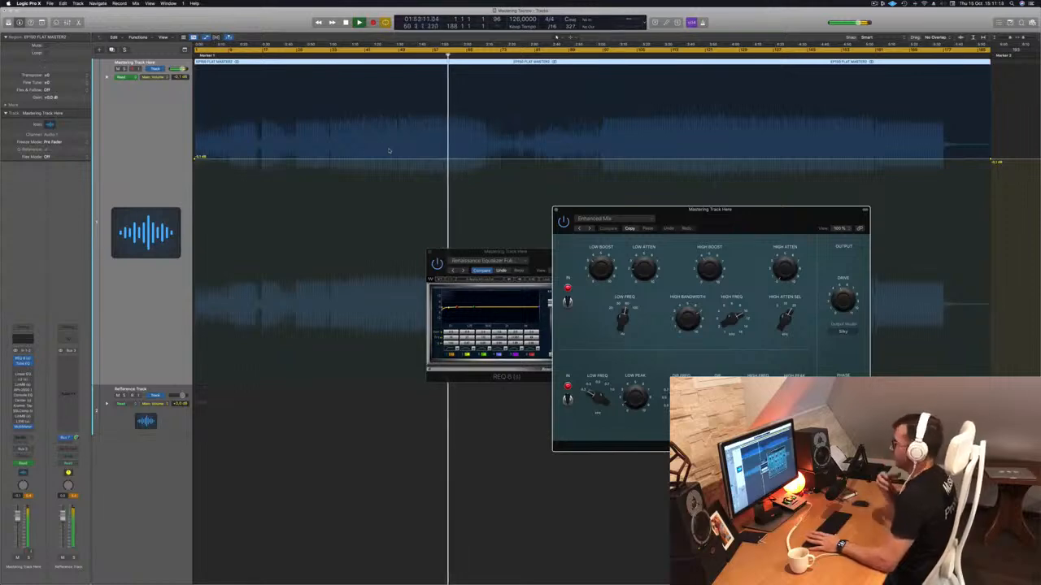
{"action": "left_click", "coordinate": [122, 179]}
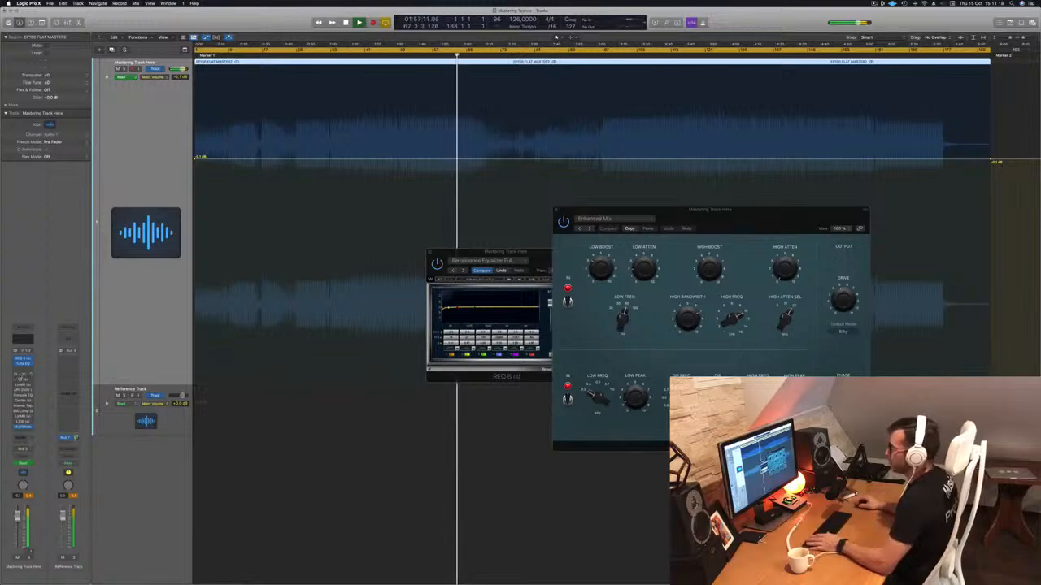
- Open the Linear Phase EQ, lower its 5800 Hz band to -1.3 dB, and compare the sound with that band off and on
{"action": "left_click", "coordinate": [23, 374]}
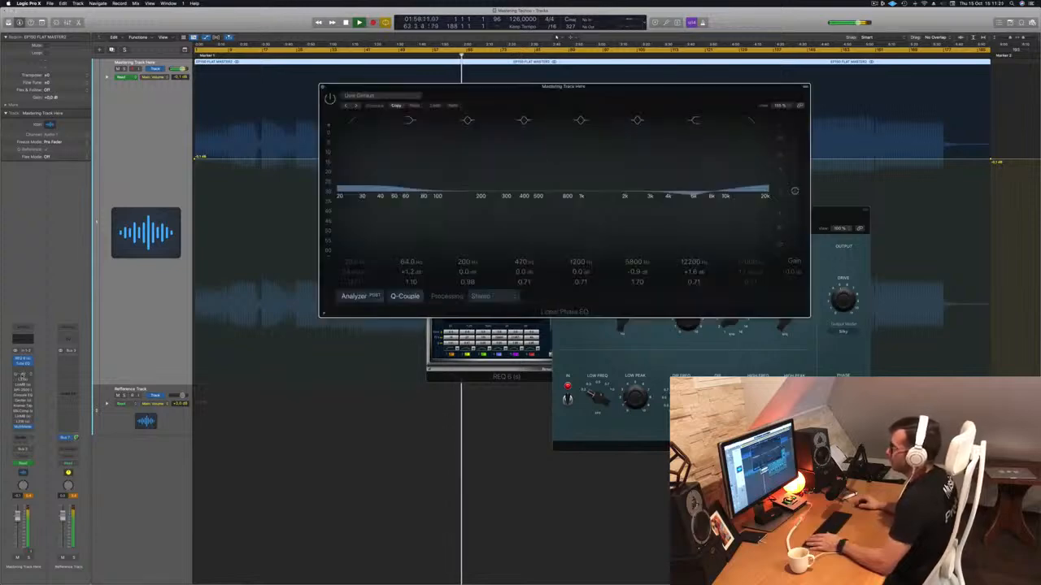
{"action": "left_click_drag", "start_coordinate": [506, 93], "coordinate": [436, 96]}
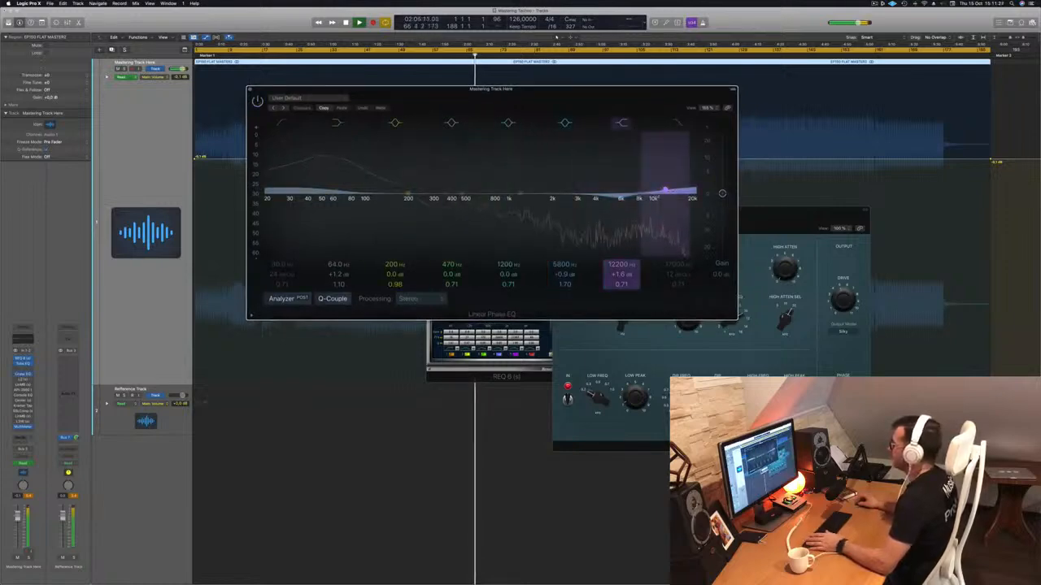
{"action": "left_click_drag", "start_coordinate": [620, 196], "coordinate": [618, 199]}
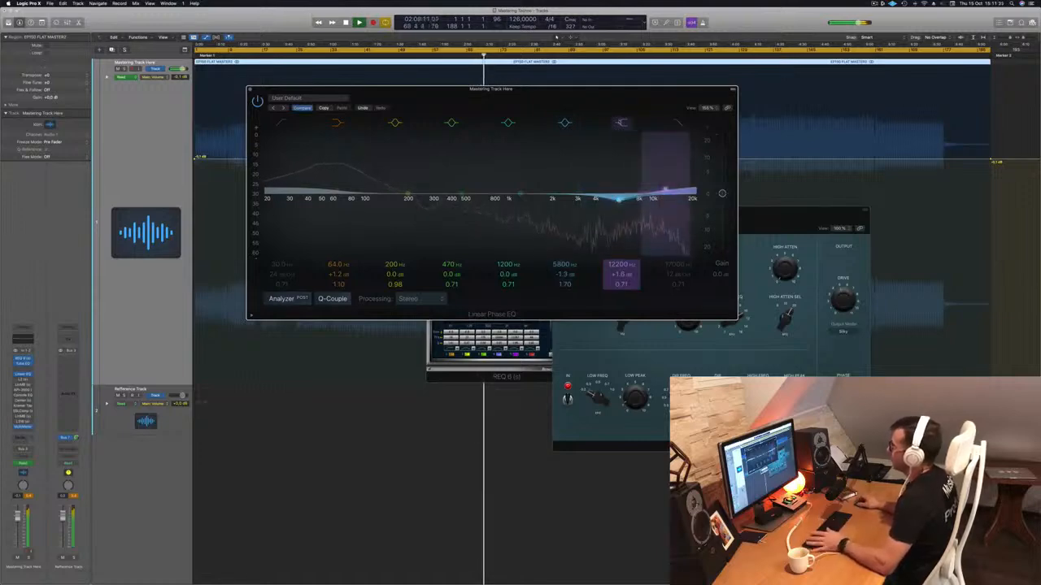
{"action": "left_click", "coordinate": [564, 123]}
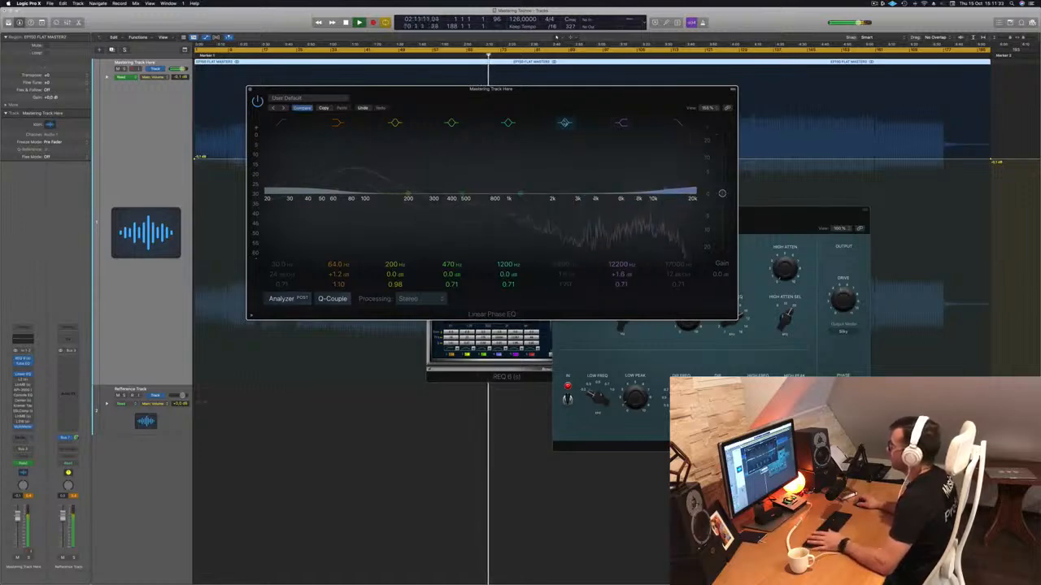
{"action": "left_click", "coordinate": [564, 123]}
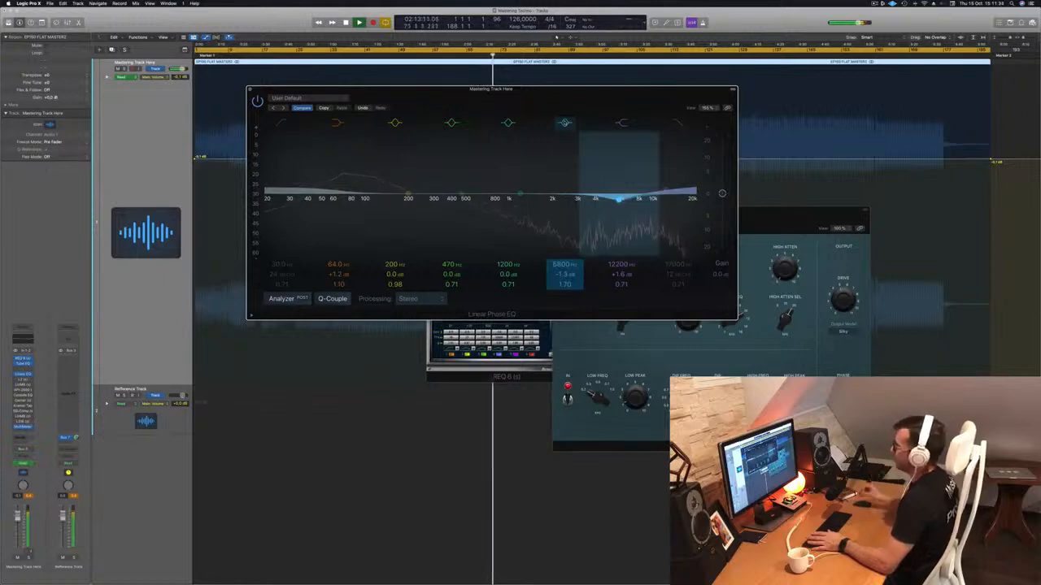
- Compare the Linear Phase EQ bypassed and active over the loud second section, and close its window
{"action": "left_click_drag", "start_coordinate": [557, 105], "coordinate": [549, 180]}
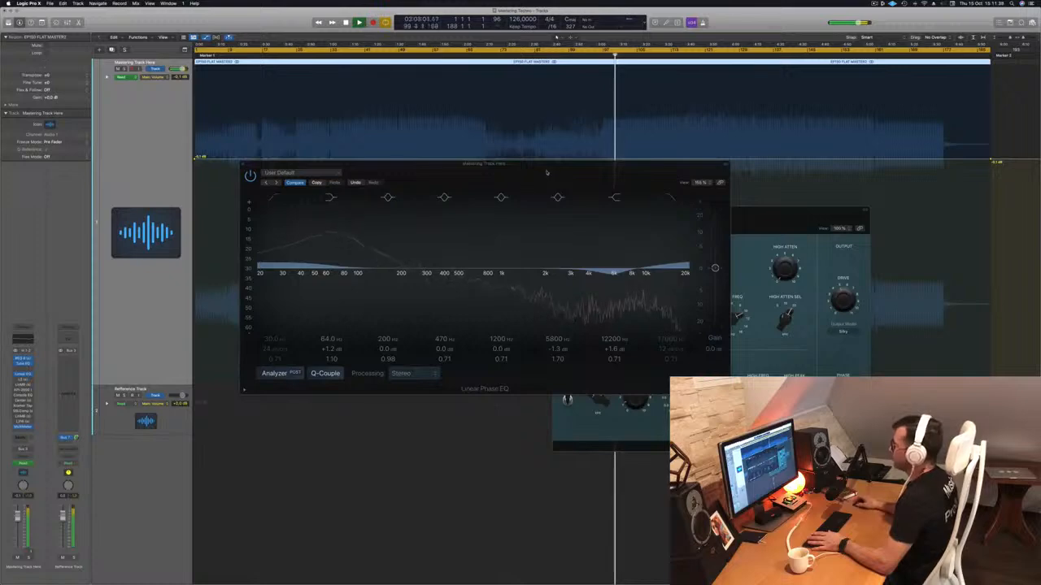
{"action": "left_click_drag", "start_coordinate": [467, 175], "coordinate": [479, 174]}
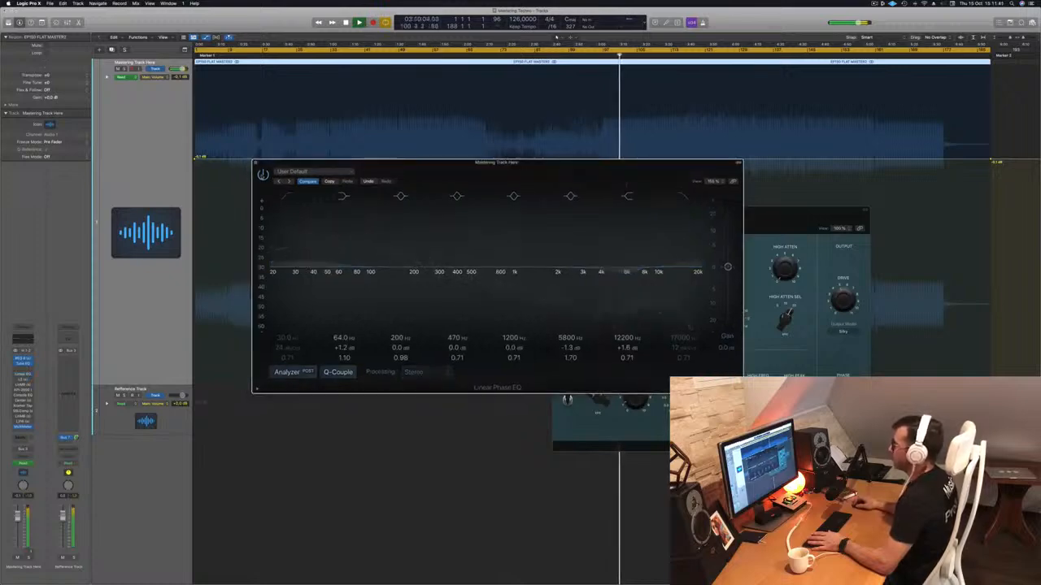
{"action": "left_click", "coordinate": [263, 175]}
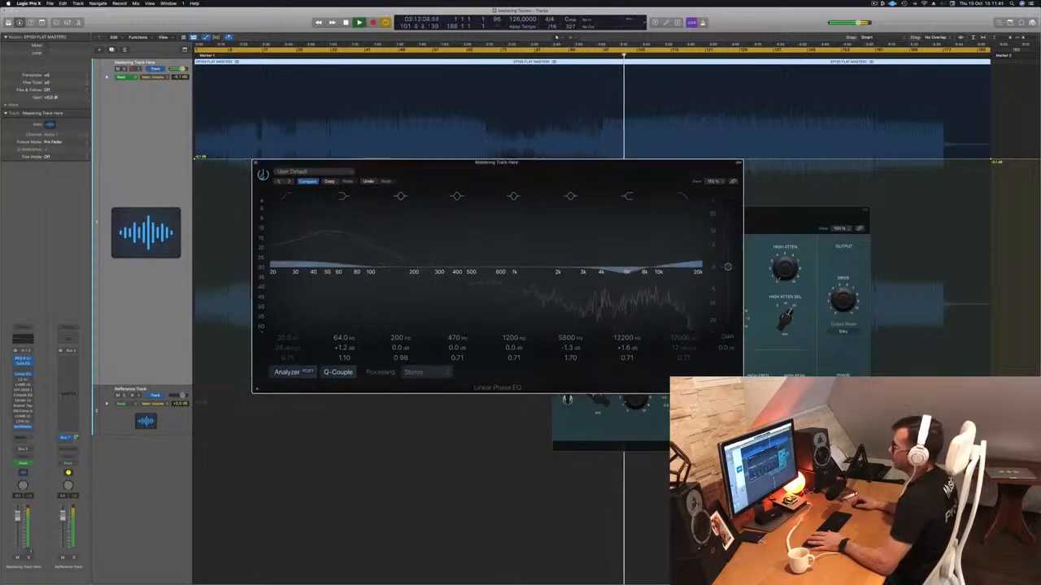
{"action": "left_click", "coordinate": [263, 175]}
{"action": "left_click", "coordinate": [256, 163]}
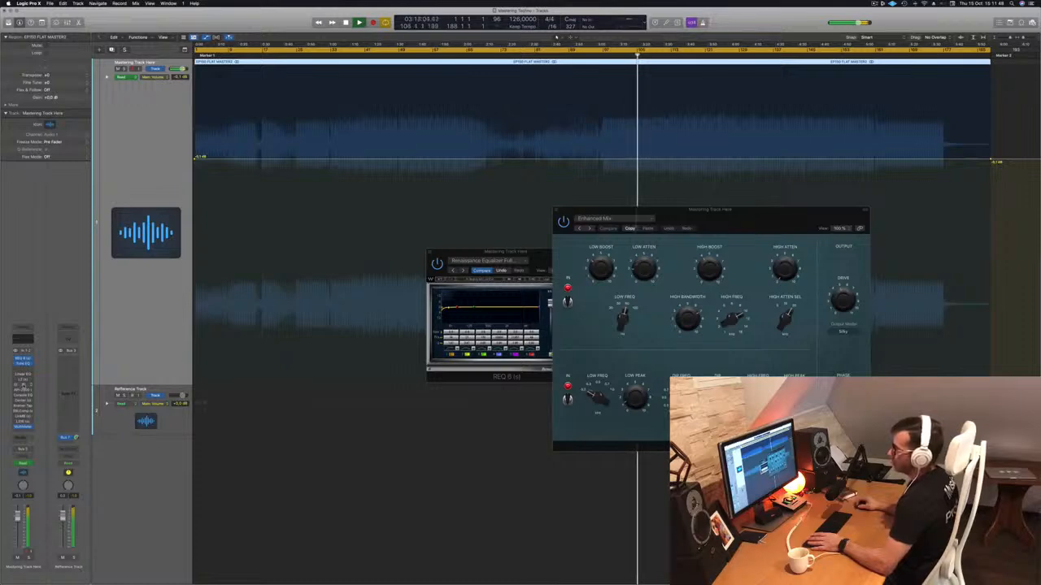
- Open the L2 Ultramaximizer on the mastering track and arrange its window beside the Vintage Tube EQ
{"action": "left_click", "coordinate": [22, 379]}
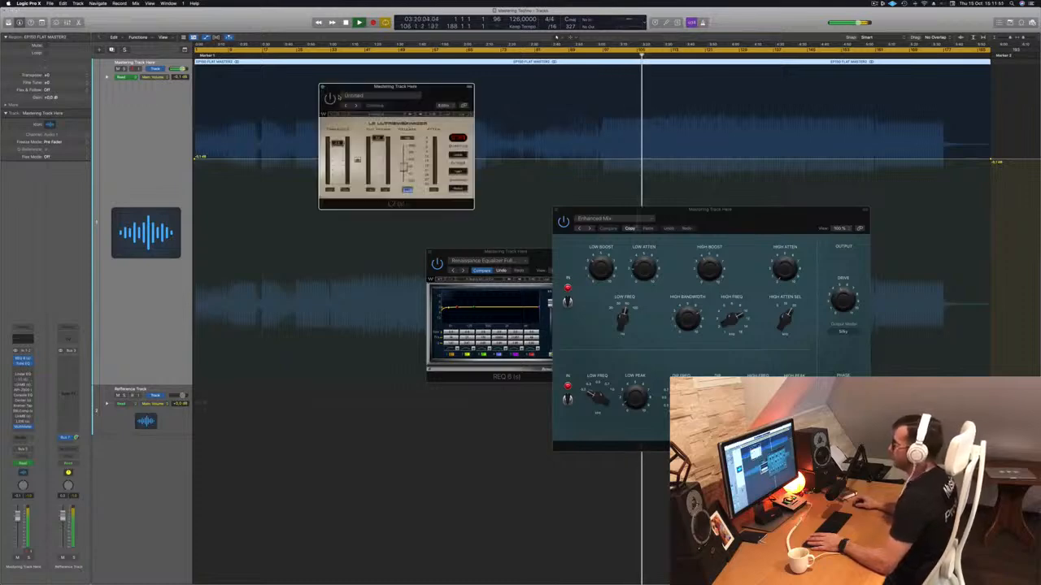
{"action": "left_click_drag", "start_coordinate": [396, 86], "coordinate": [425, 91]}
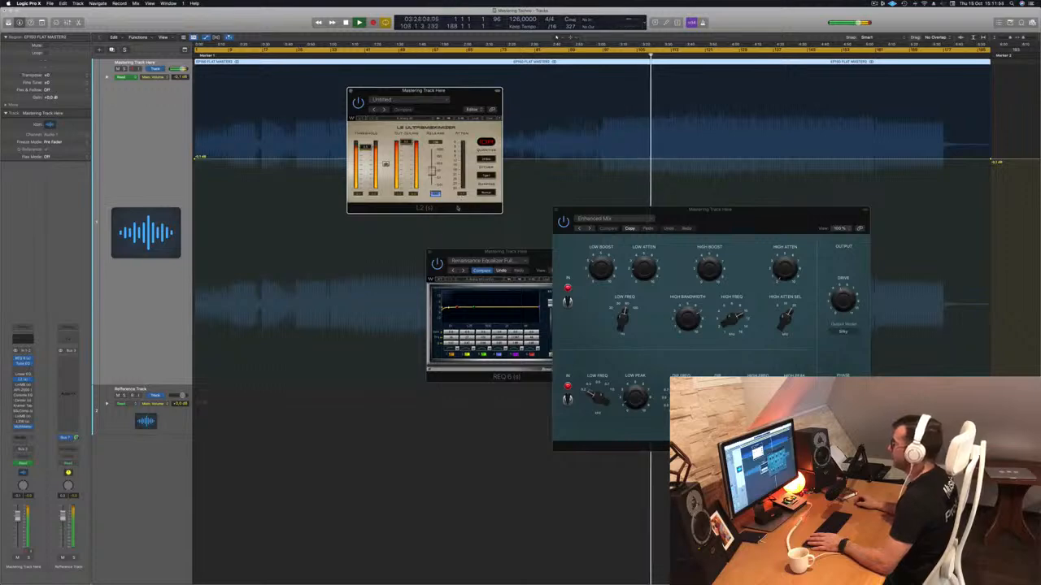
{"action": "left_click_drag", "start_coordinate": [437, 102], "coordinate": [455, 110]}
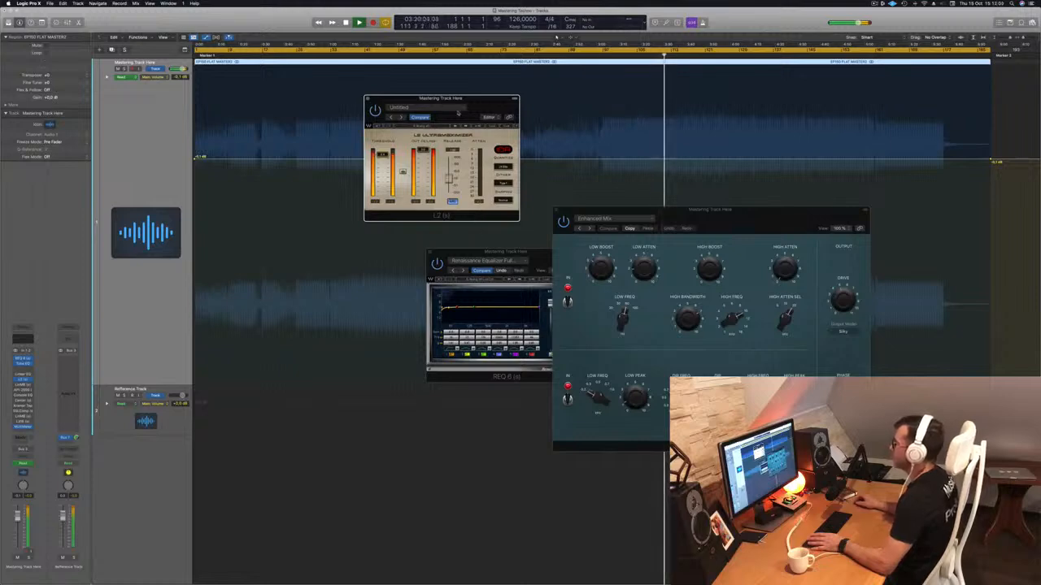
{"action": "left_click_drag", "start_coordinate": [480, 105], "coordinate": [957, 195]}
{"action": "left_click_drag", "start_coordinate": [709, 210], "coordinate": [596, 204]}
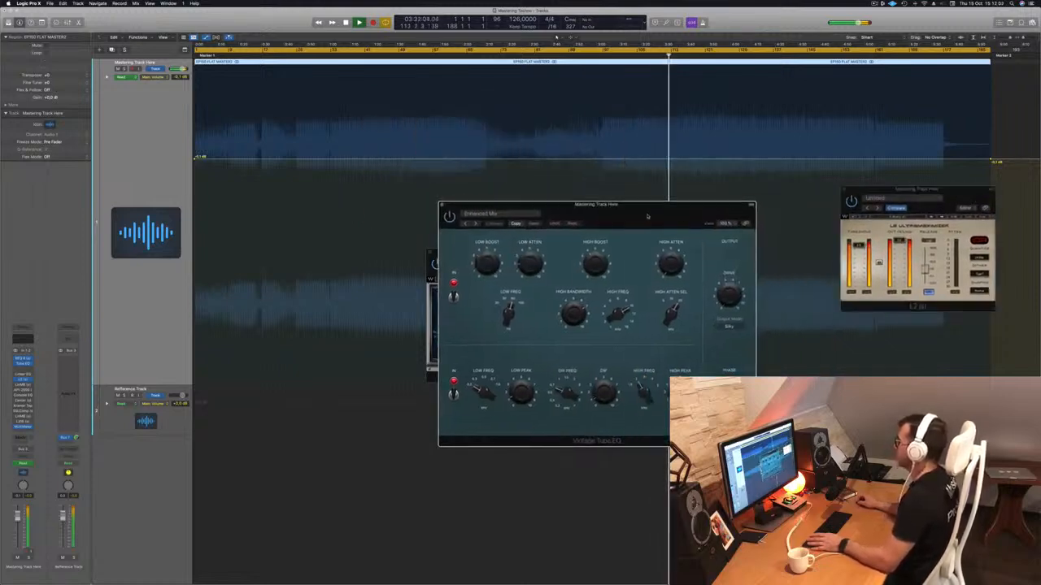
{"action": "left_click_drag", "start_coordinate": [987, 195], "coordinate": [832, 168]}
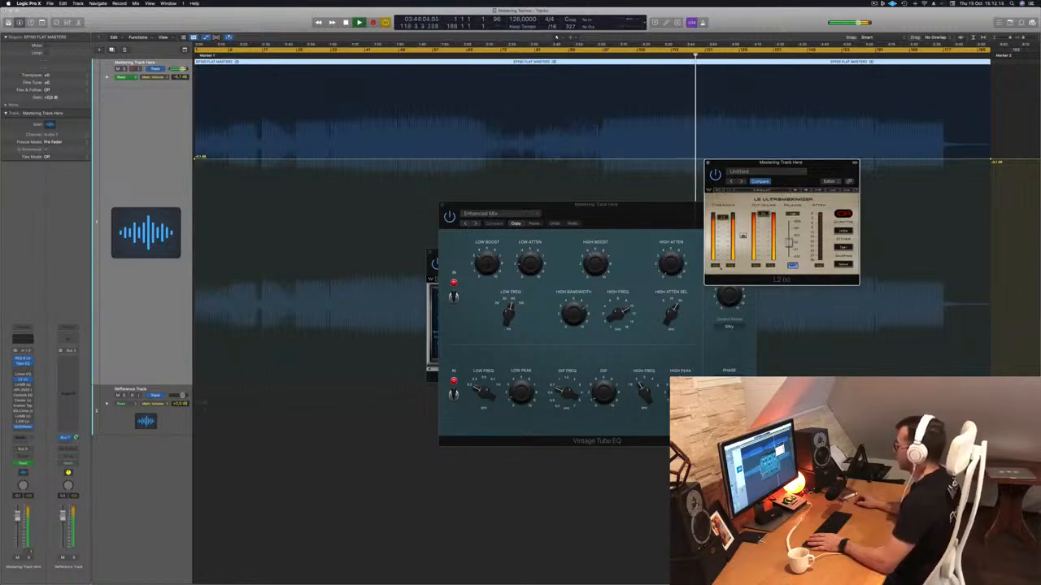
{"action": "left_click_drag", "start_coordinate": [814, 179], "coordinate": [662, 239]}
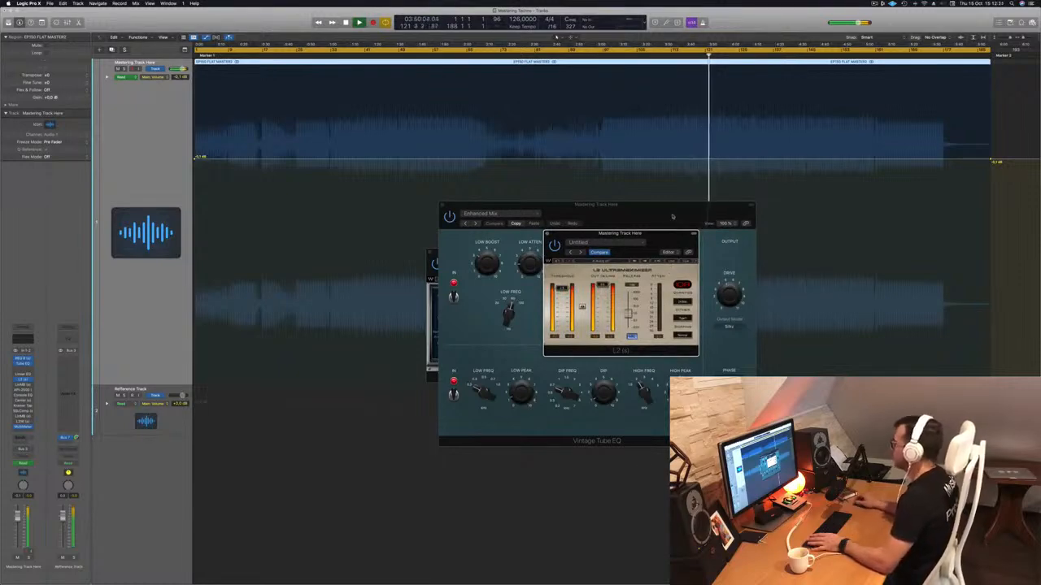
{"action": "left_click_drag", "start_coordinate": [662, 237], "coordinate": [885, 212]}
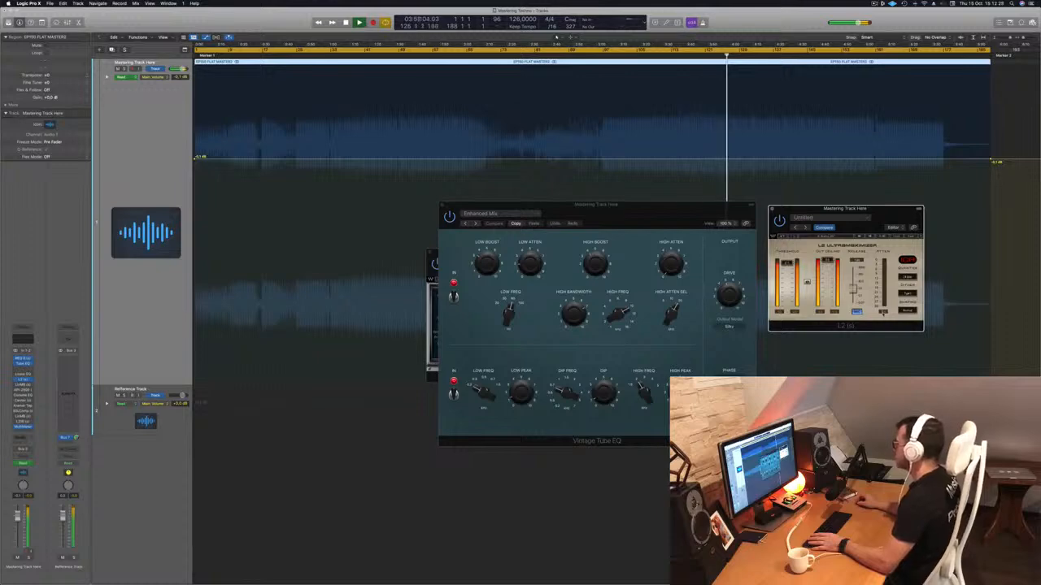
- Set the cycle range to start at bar 41, play that section, and keep the Vintage Tube EQ window clear of the L2 Ultramaximizer
{"action": "key", "text": "space"}
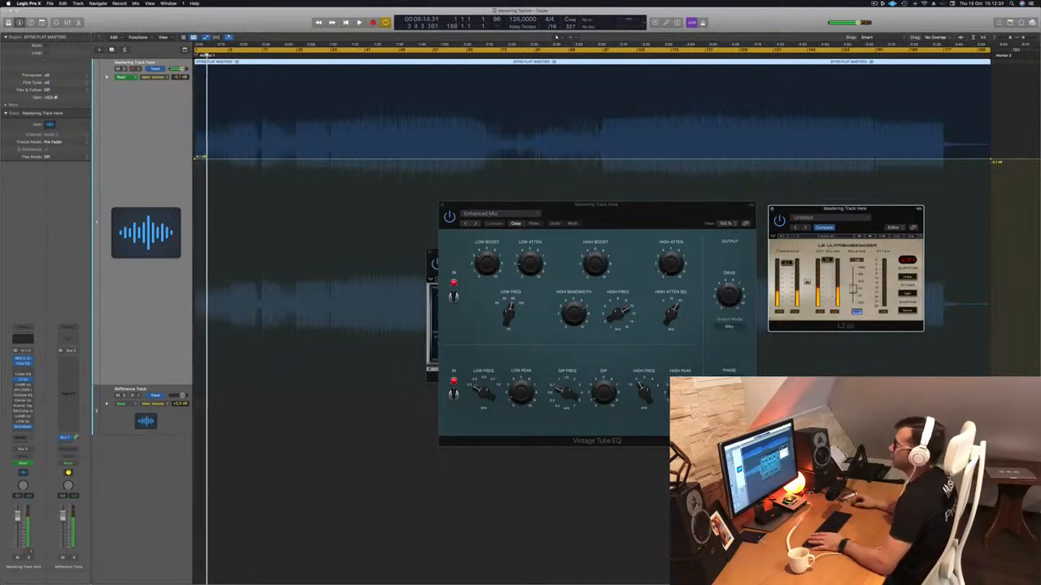
{"action": "left_click_drag", "start_coordinate": [207, 52], "coordinate": [399, 52]}
{"action": "key", "text": "space"}
{"action": "mouse_move", "coordinate": [626, 209]}
{"action": "left_mouse_down"}
{"action": "mouse_move", "coordinate": [483, 183]}
{"action": "mouse_move", "coordinate": [619, 197]}
{"action": "left_mouse_up"}
{"action": "key", "text": "space"}
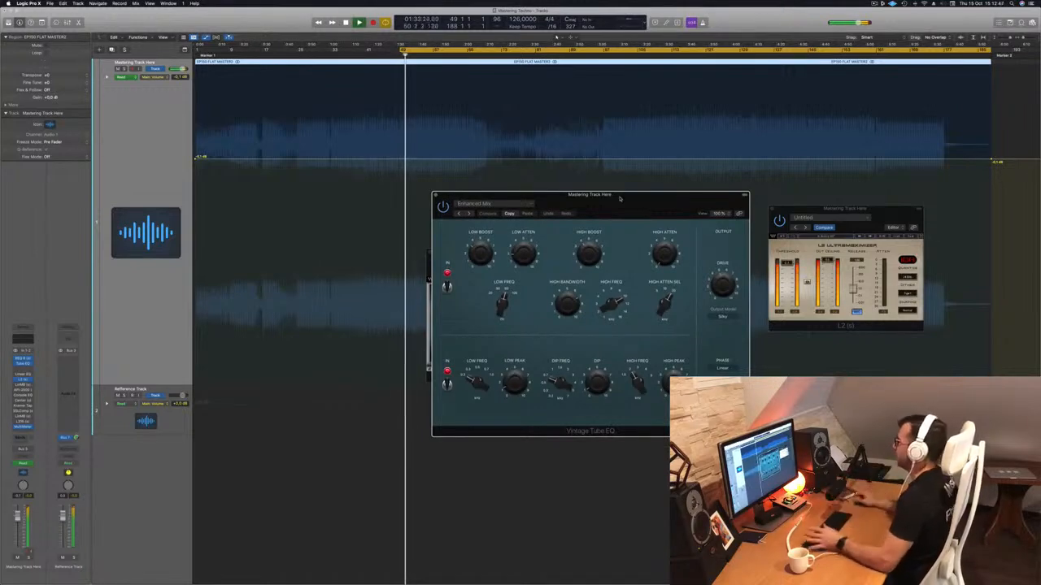
{"action": "left_click_drag", "start_coordinate": [619, 198], "coordinate": [655, 190]}
{"action": "left_click", "coordinate": [374, 56]}
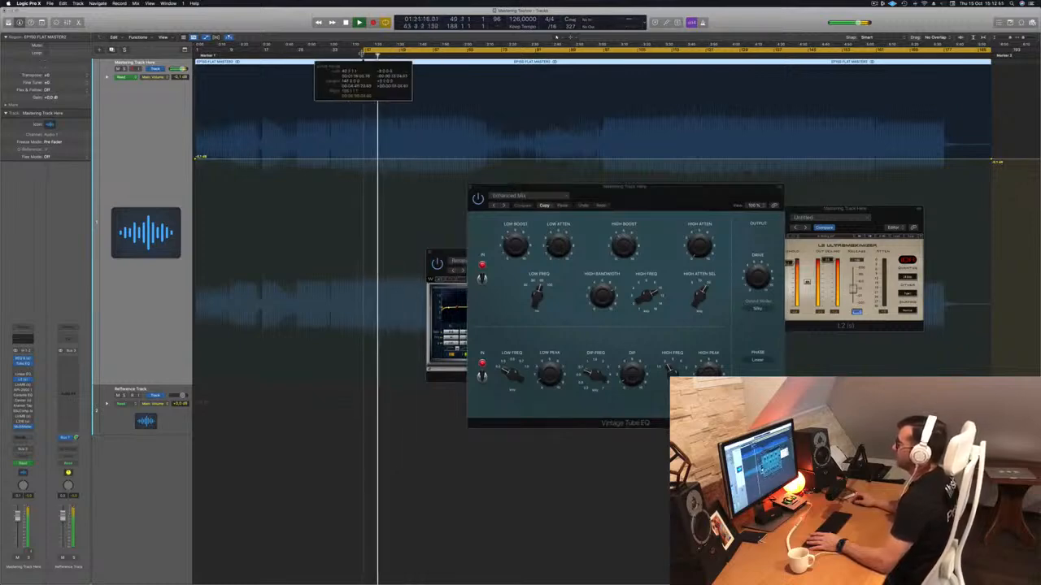
{"action": "left_click_drag", "start_coordinate": [610, 194], "coordinate": [588, 186]}
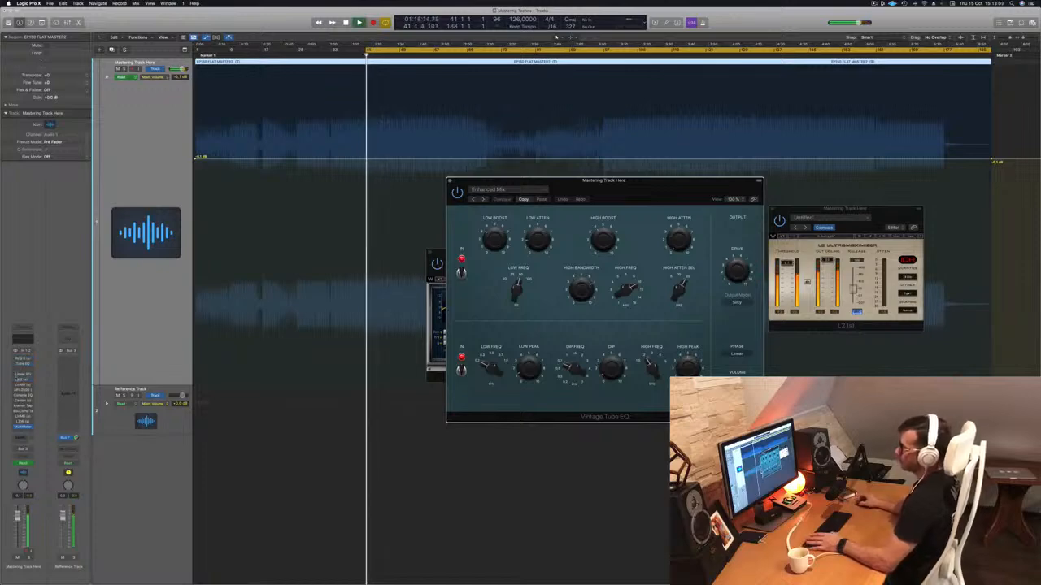
- Compare the sound with the Vintage Tube EQ off and on, and move its window off the Renaissance Equalizer
{"action": "left_click", "coordinate": [30, 364]}
{"action": "left_click", "coordinate": [17, 366]}
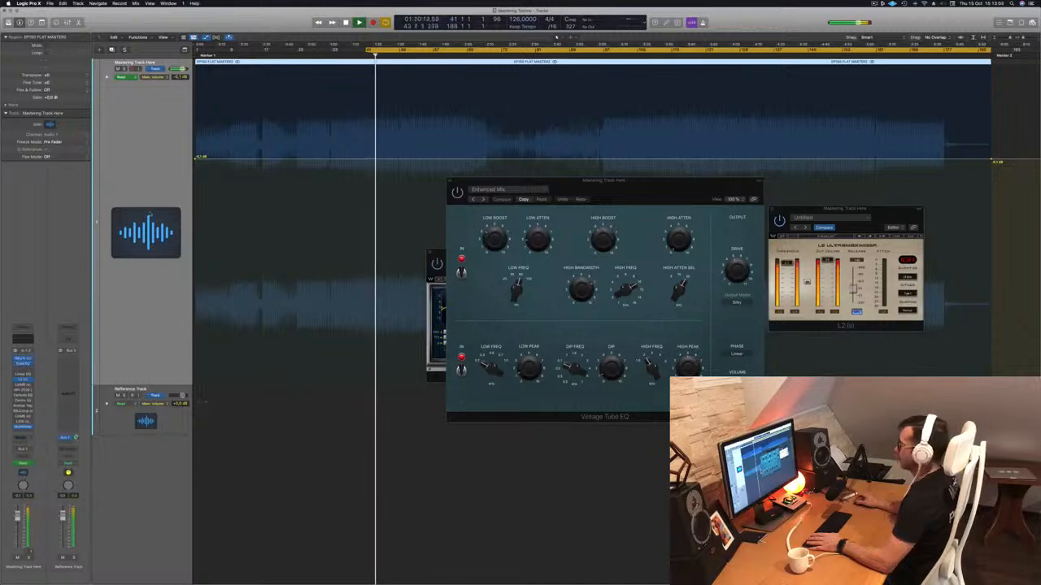
{"action": "left_click_drag", "start_coordinate": [622, 180], "coordinate": [814, 185]}
{"action": "left_click", "coordinate": [562, 294]}
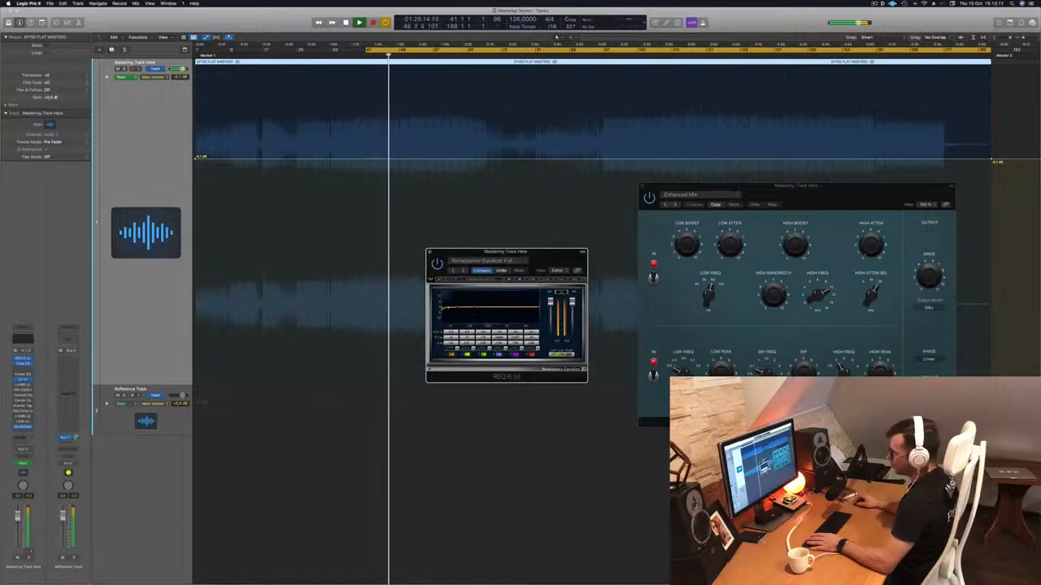
- Open the MultiMeter on the mastering track, clear the Renaissance Equalizer's surroundings, and replay the section from the cycle start
{"action": "left_click", "coordinate": [24, 427]}
{"action": "left_click_drag", "start_coordinate": [521, 111], "coordinate": [880, 265]}
{"action": "left_click_drag", "start_coordinate": [813, 187], "coordinate": [175, 261]}
{"action": "left_click", "coordinate": [561, 293]}
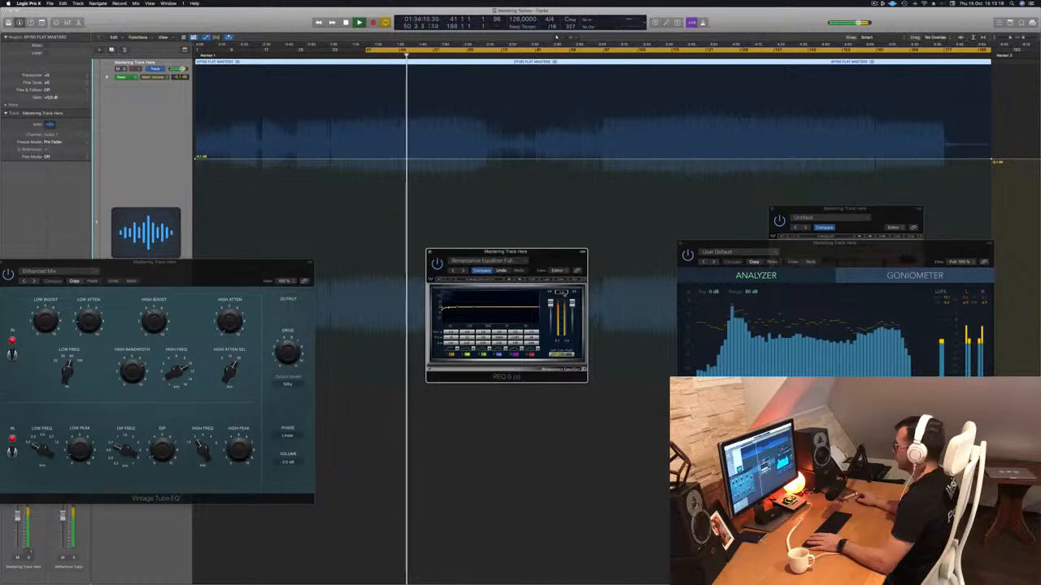
{"action": "key", "text": "Return"}
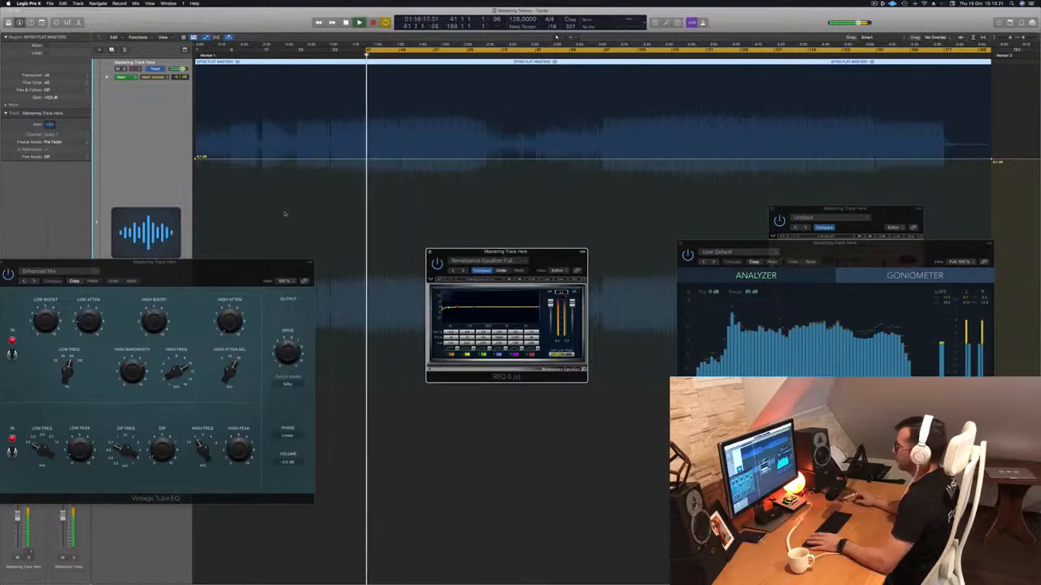
- Arrange the plug-in windows with the Vintage Tube EQ and L2 Ultramaximizer below the MultiMeter and the Renaissance Equalizer beside them
{"action": "left_click_drag", "start_coordinate": [255, 273], "coordinate": [565, 317]}
{"action": "left_click_drag", "start_coordinate": [937, 252], "coordinate": [971, 72]}
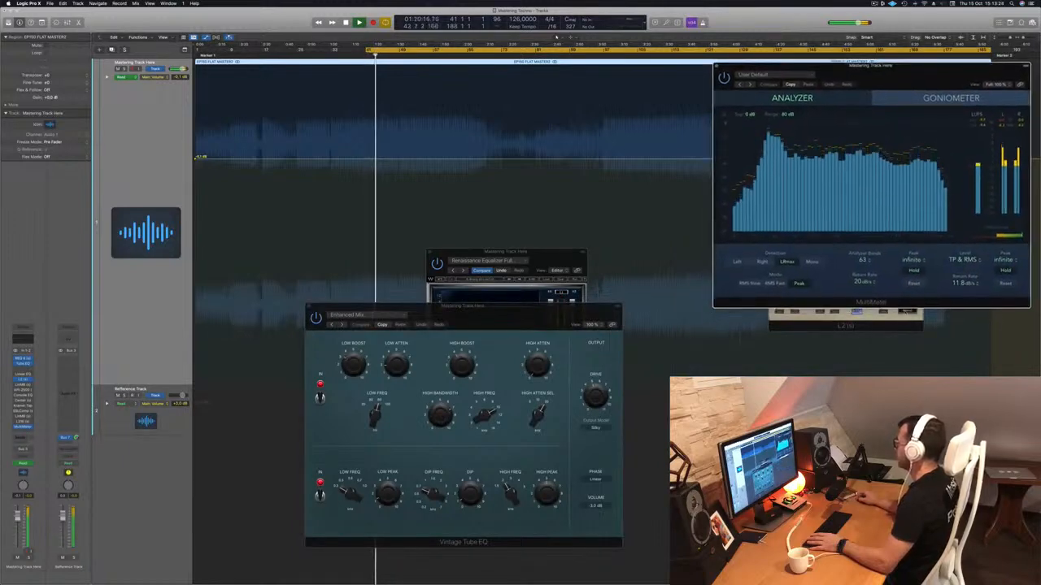
{"action": "left_click", "coordinate": [845, 321]}
{"action": "left_click_drag", "start_coordinate": [843, 237], "coordinate": [954, 299]}
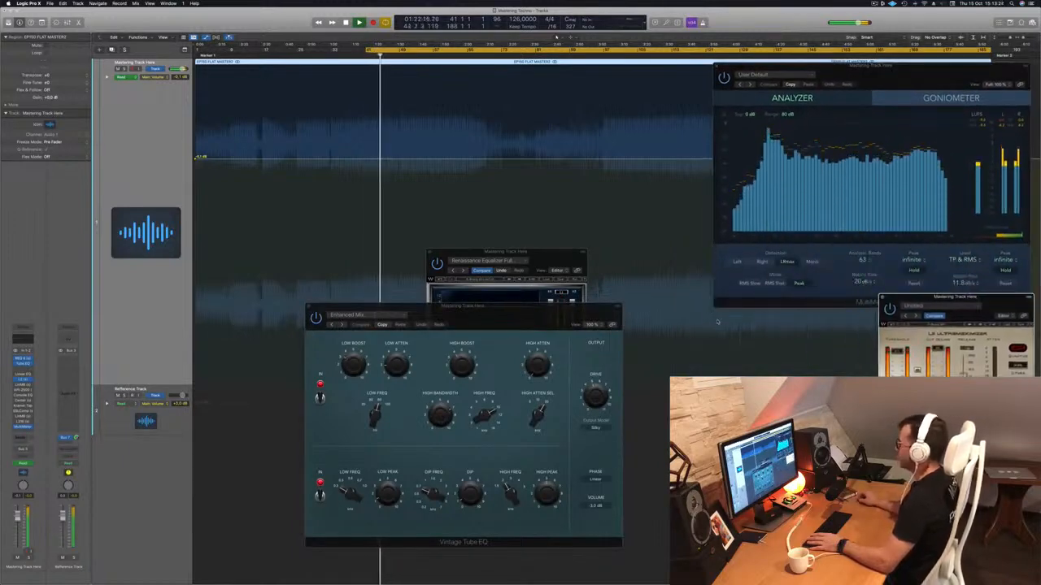
{"action": "left_click_drag", "start_coordinate": [490, 307], "coordinate": [878, 315]}
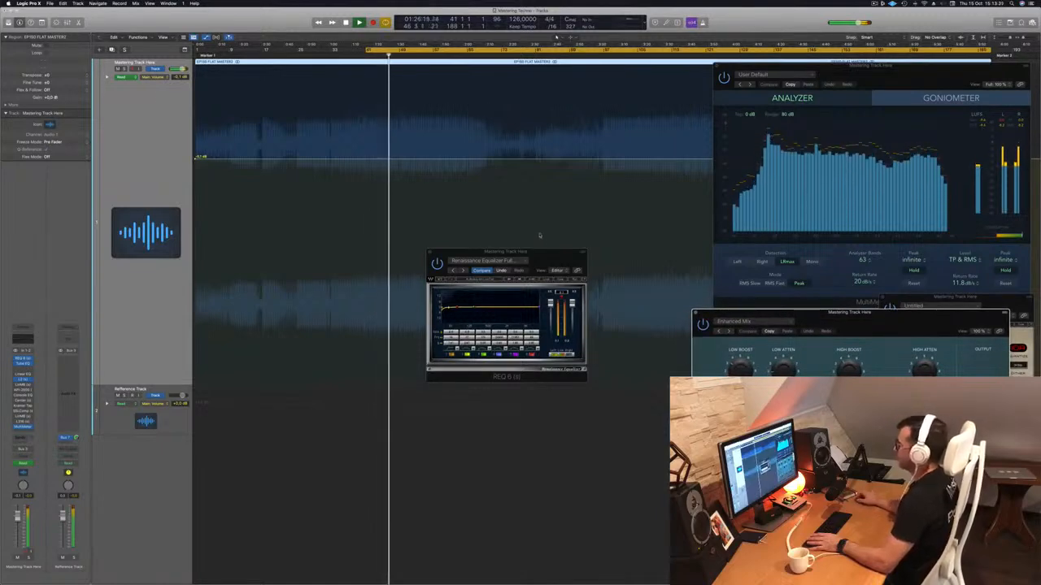
{"action": "left_click_drag", "start_coordinate": [550, 256], "coordinate": [642, 333]}
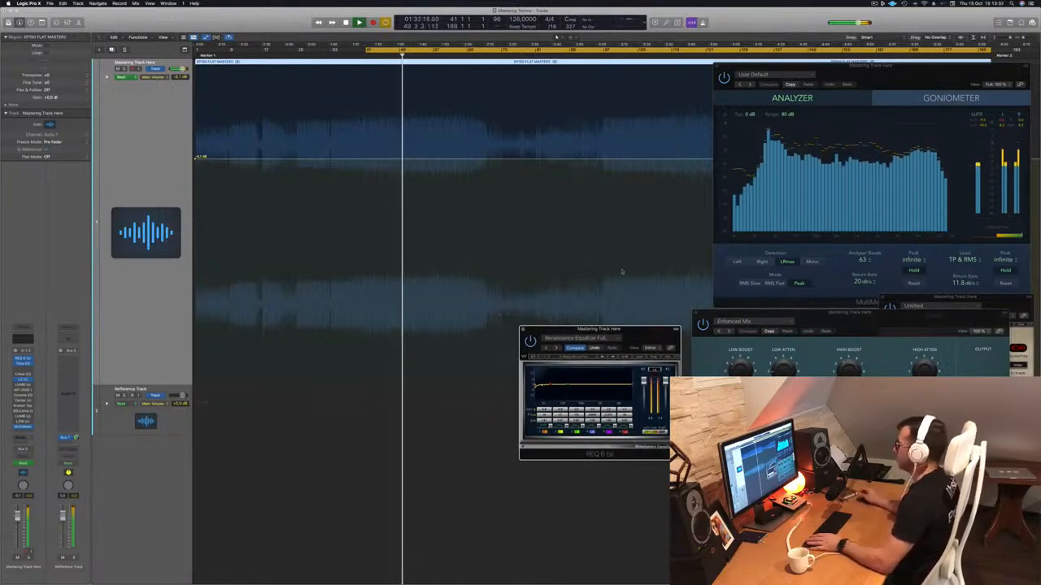
{"action": "left_click_drag", "start_coordinate": [906, 65], "coordinate": [885, 65]}
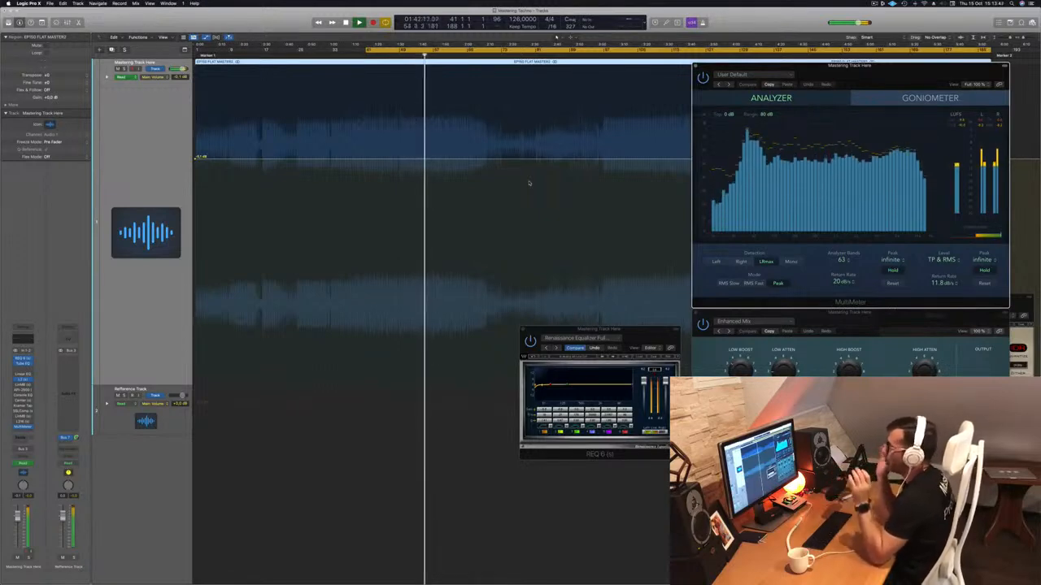
- Replay the cycled section and open the Linear Phase Multiband, placing its window between the waveform's start and the MultiMeter
{"action": "key", "text": "space"}
{"action": "key", "text": "space"}
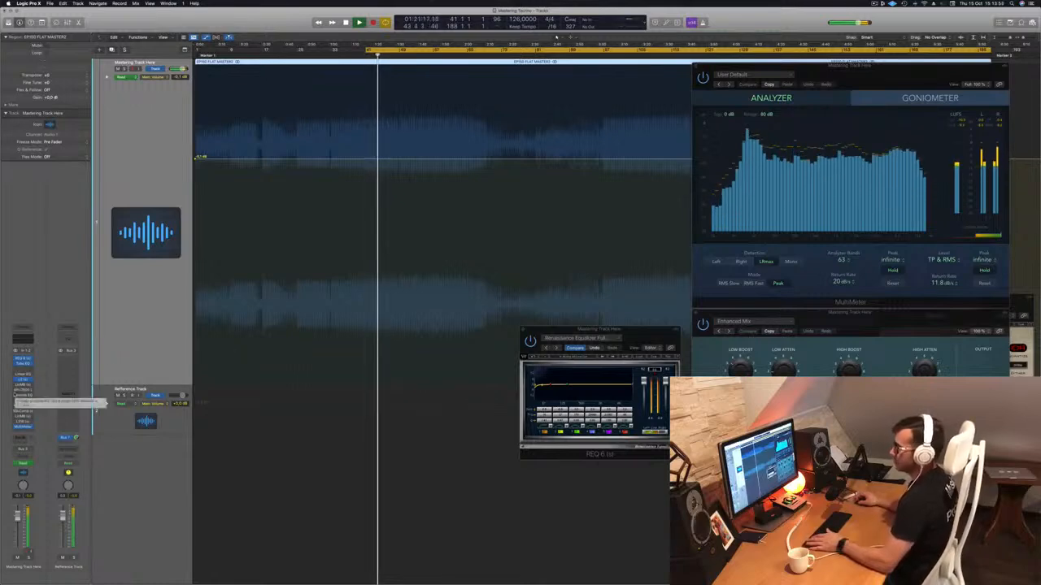
{"action": "left_click", "coordinate": [22, 386]}
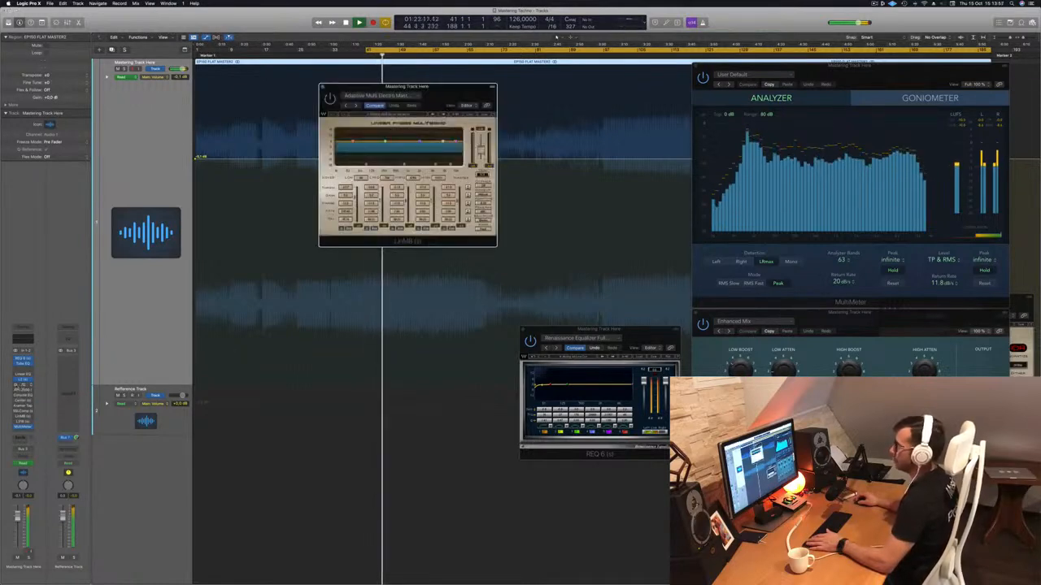
{"action": "left_click_drag", "start_coordinate": [419, 92], "coordinate": [483, 125]}
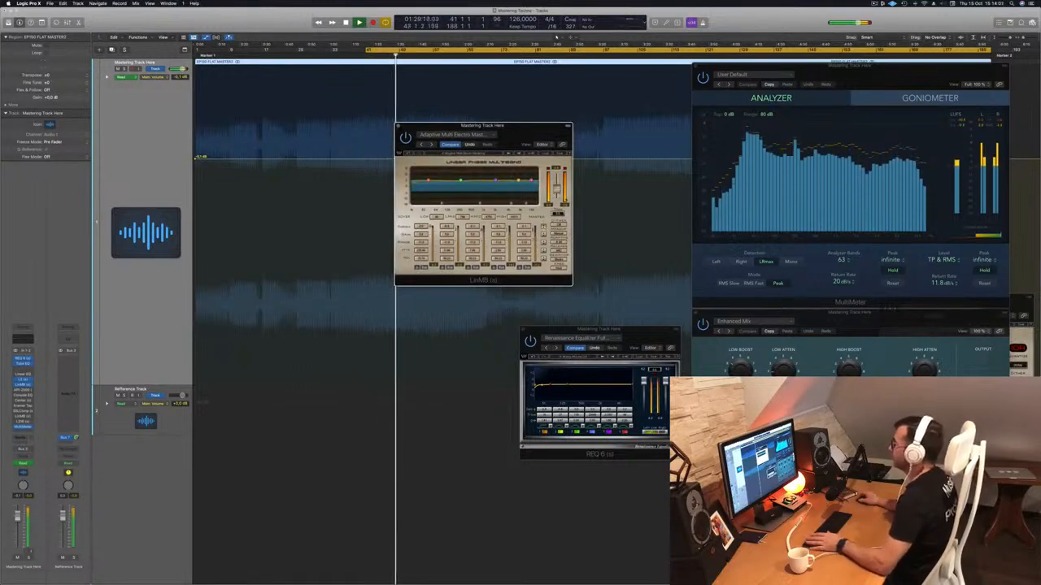
{"action": "left_click_drag", "start_coordinate": [534, 129], "coordinate": [559, 126]}
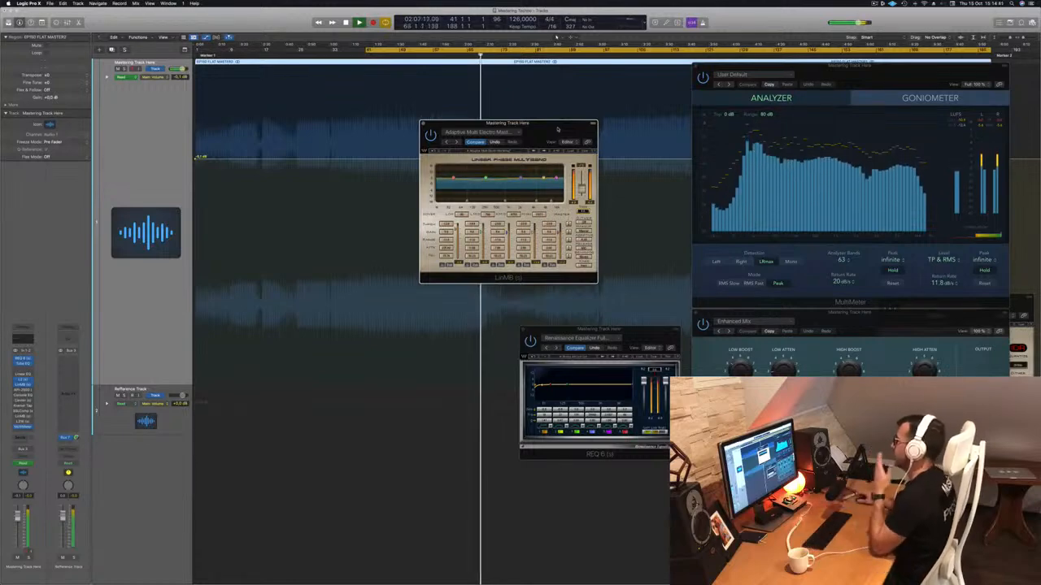
- Audition the Linear Phase Multiband over the cycled section, replaying from the cycle start to examine its band activity
{"action": "left_click_drag", "start_coordinate": [560, 128], "coordinate": [511, 127]}
{"action": "key", "text": "space"}
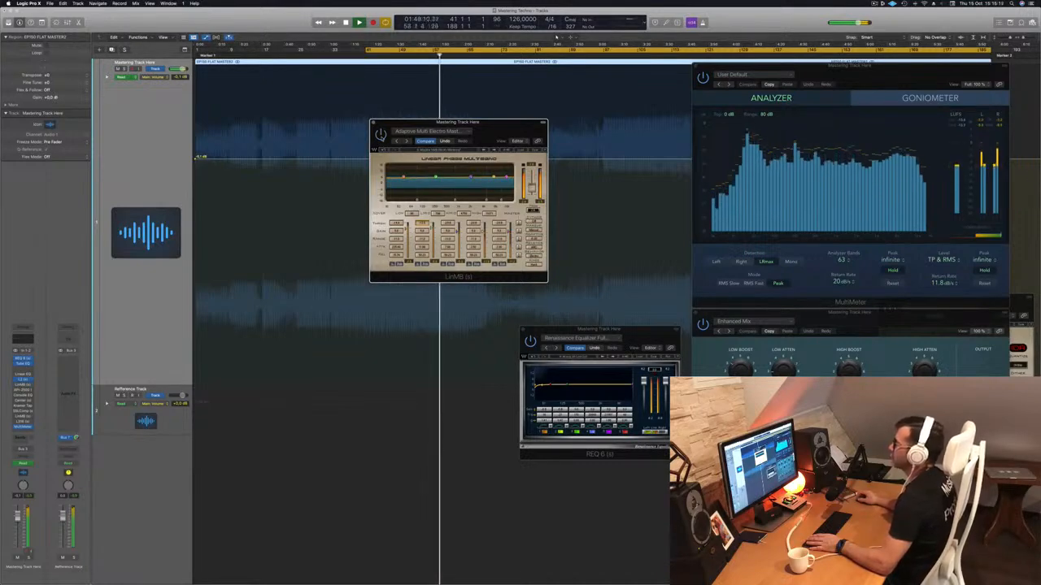
{"action": "left_click_drag", "start_coordinate": [491, 127], "coordinate": [504, 121]}
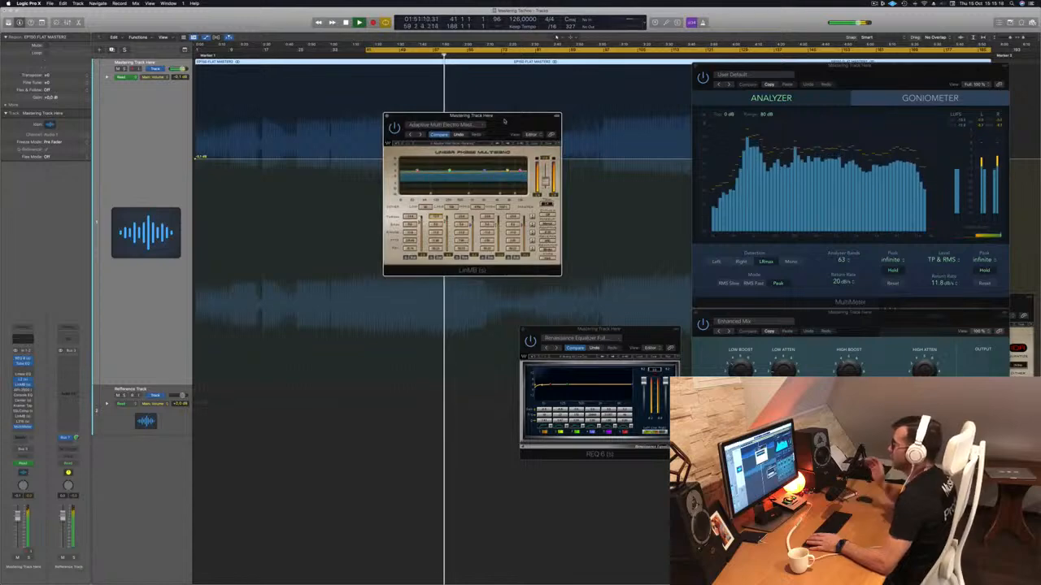
{"action": "key", "text": "space"}
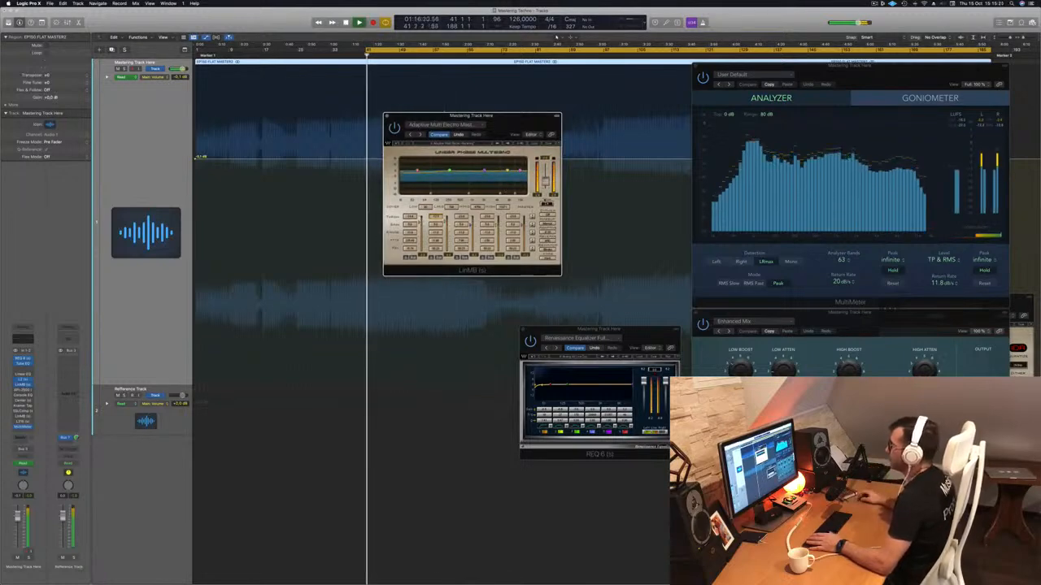
{"action": "left_click_drag", "start_coordinate": [528, 119], "coordinate": [587, 115]}
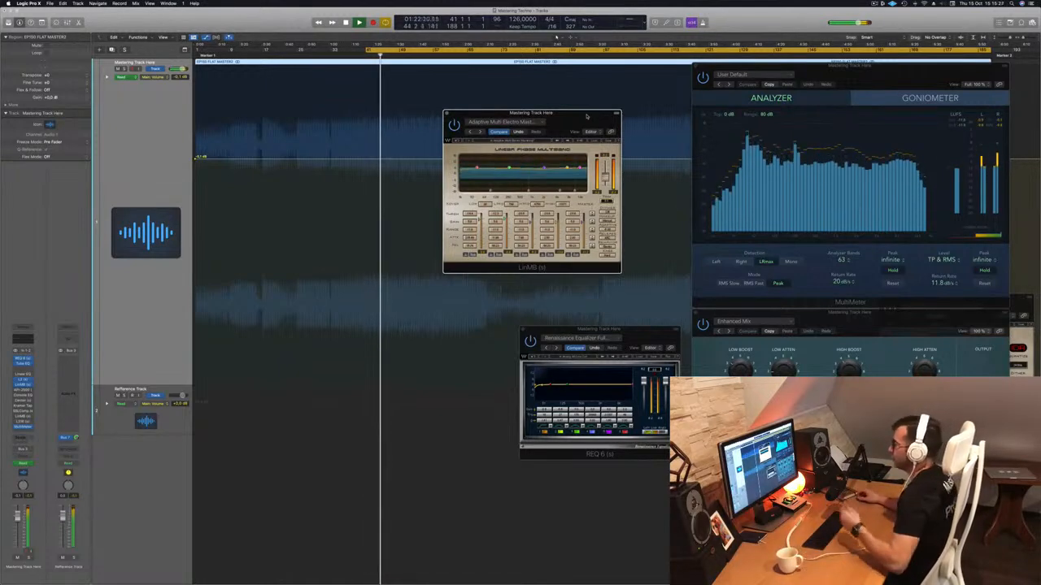
{"action": "left_click_drag", "start_coordinate": [575, 115], "coordinate": [573, 114]}
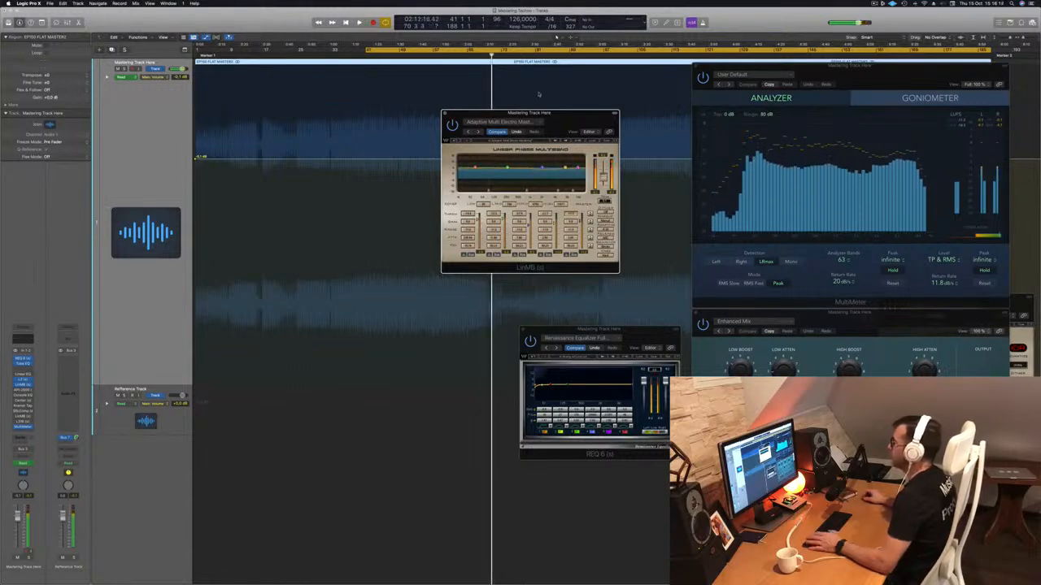
{"action": "key", "text": "space"}
{"action": "key", "text": "space"}
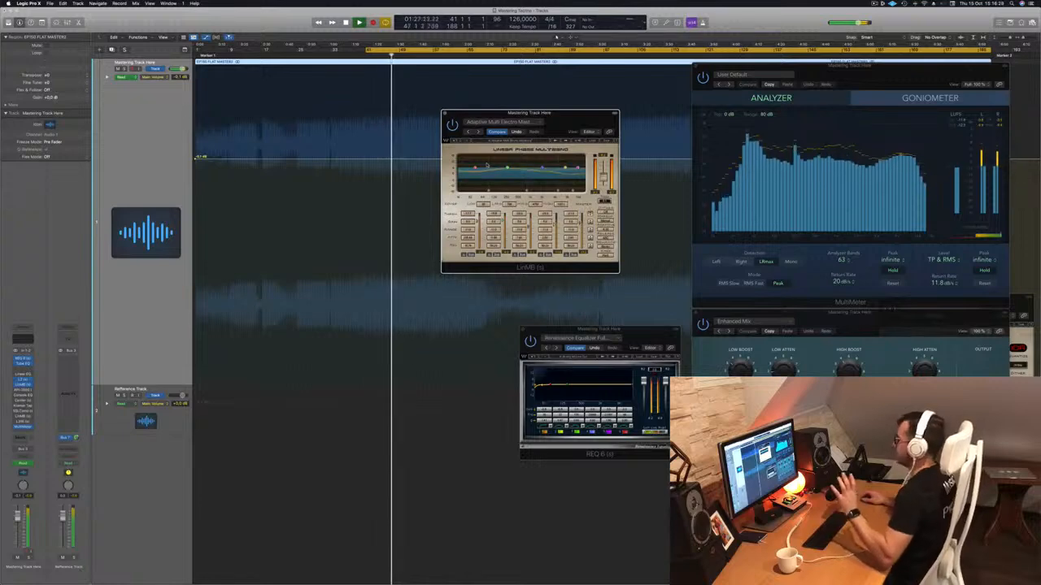
{"action": "left_click_drag", "start_coordinate": [558, 115], "coordinate": [587, 110]}
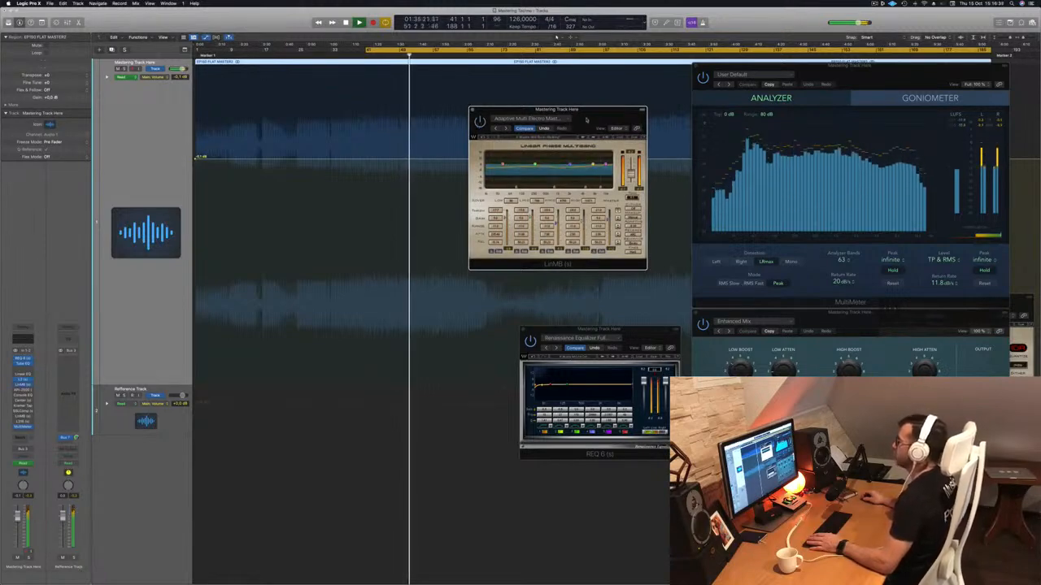
{"action": "left_click_drag", "start_coordinate": [585, 120], "coordinate": [599, 164]}
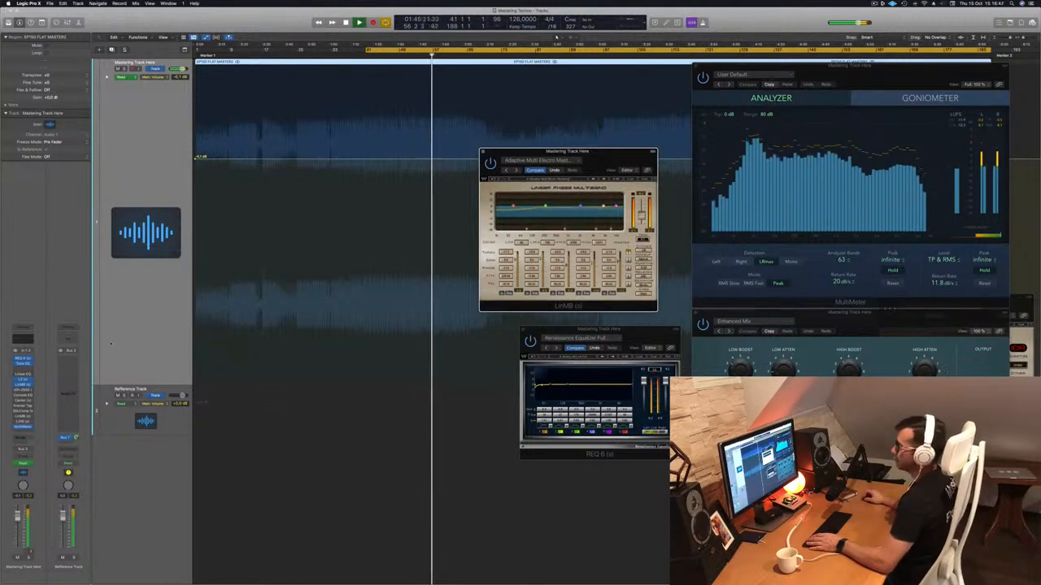
- Open the API-2500 compressor on the mastering track and audition it by replaying the cycled section
{"action": "left_click", "coordinate": [25, 390]}
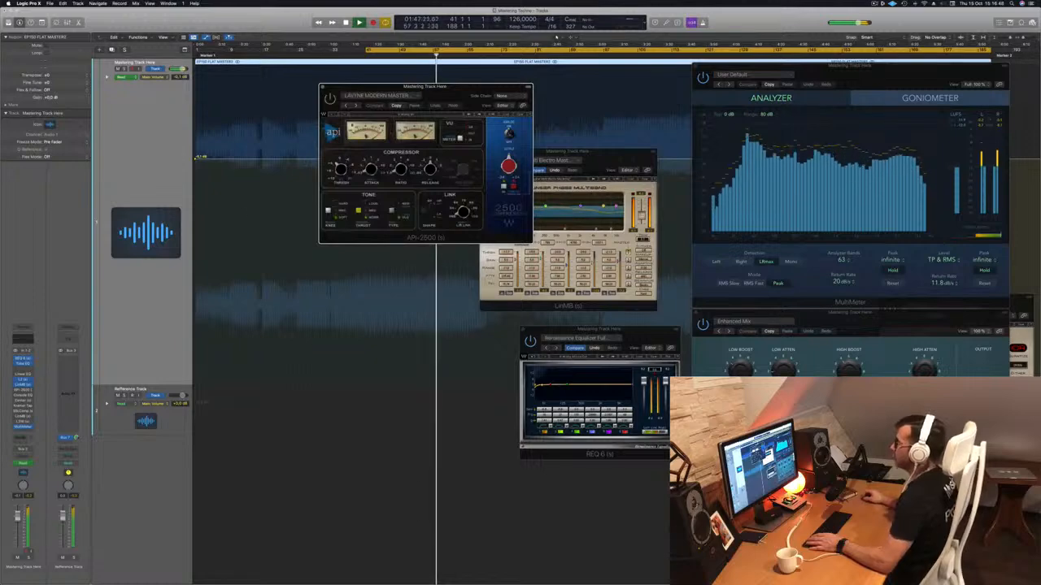
{"action": "left_click_drag", "start_coordinate": [436, 96], "coordinate": [515, 134]}
{"action": "key", "text": "space"}
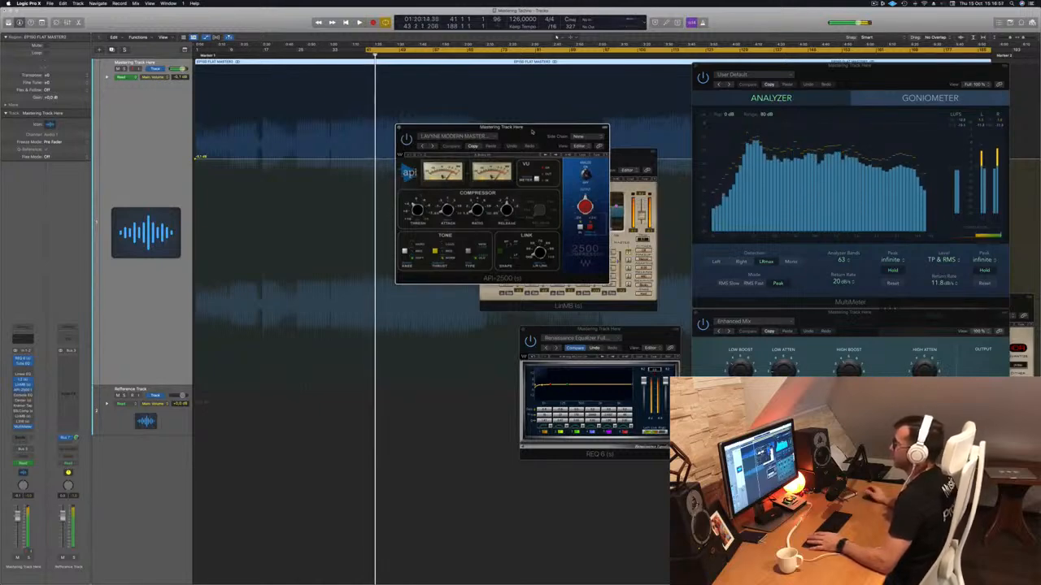
{"action": "key", "text": "space"}
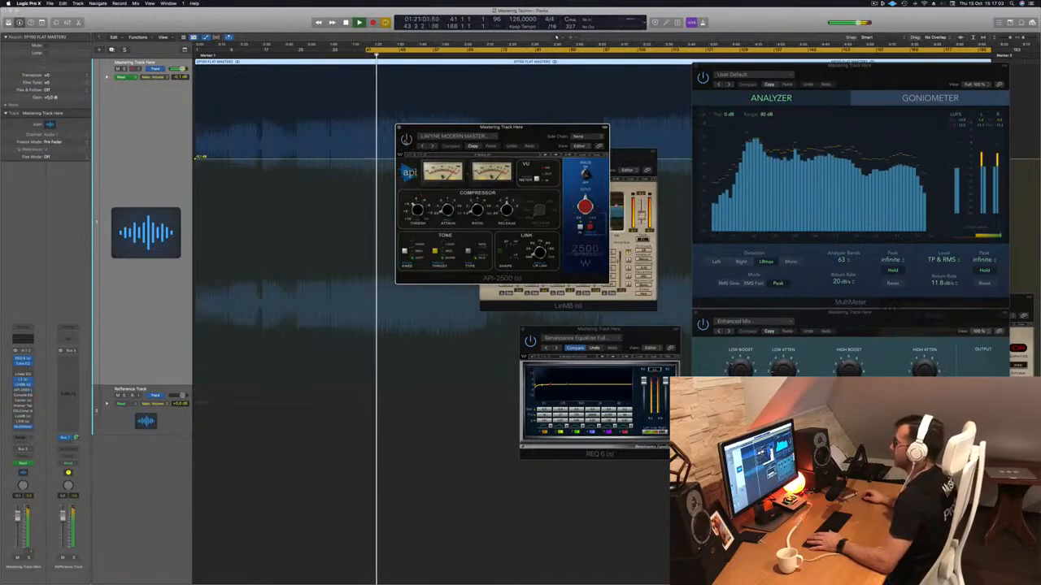
{"action": "key", "text": "space"}
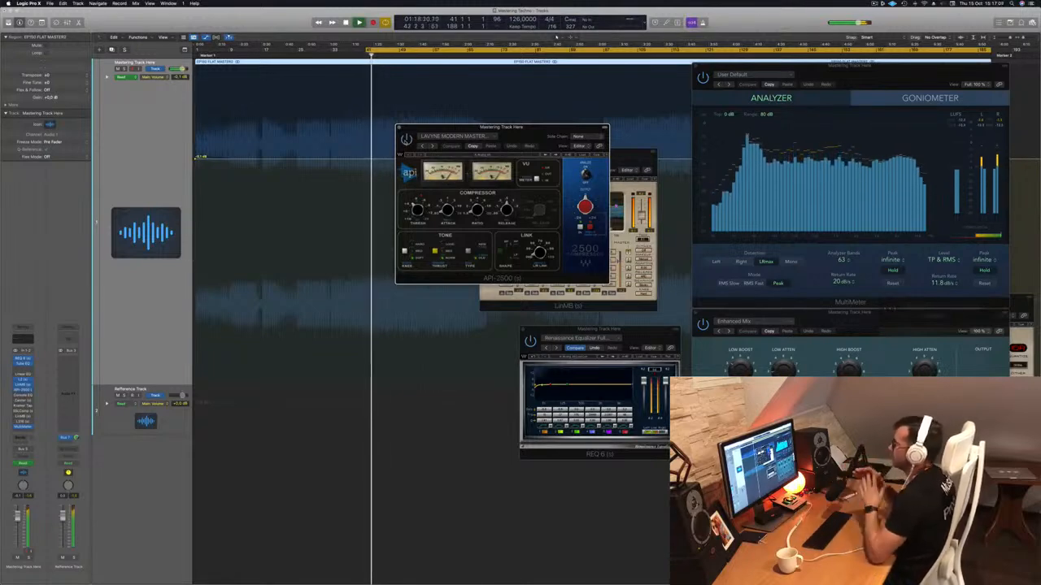
- Arrange the API-2500 above the Renaissance Equalizer and the Linear Phase Multiband beside that equalizer so all three are uncovered
{"action": "left_click_drag", "start_coordinate": [540, 132], "coordinate": [828, 193]}
{"action": "left_click_drag", "start_coordinate": [569, 152], "coordinate": [497, 160]}
{"action": "left_click_drag", "start_coordinate": [739, 189], "coordinate": [528, 158]}
{"action": "left_click_drag", "start_coordinate": [433, 158], "coordinate": [384, 327]}
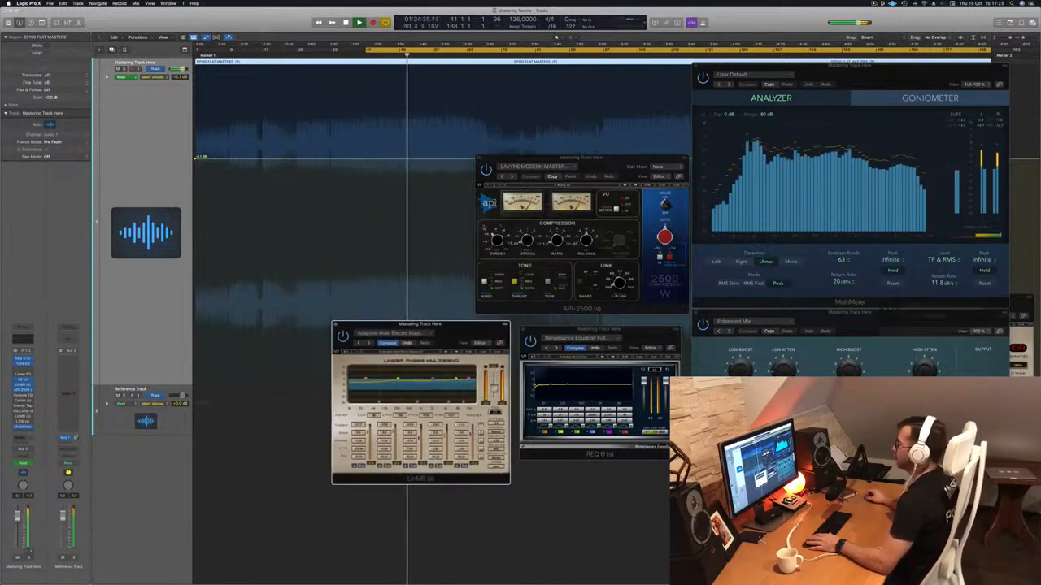
{"action": "left_click_drag", "start_coordinate": [612, 166], "coordinate": [587, 113]}
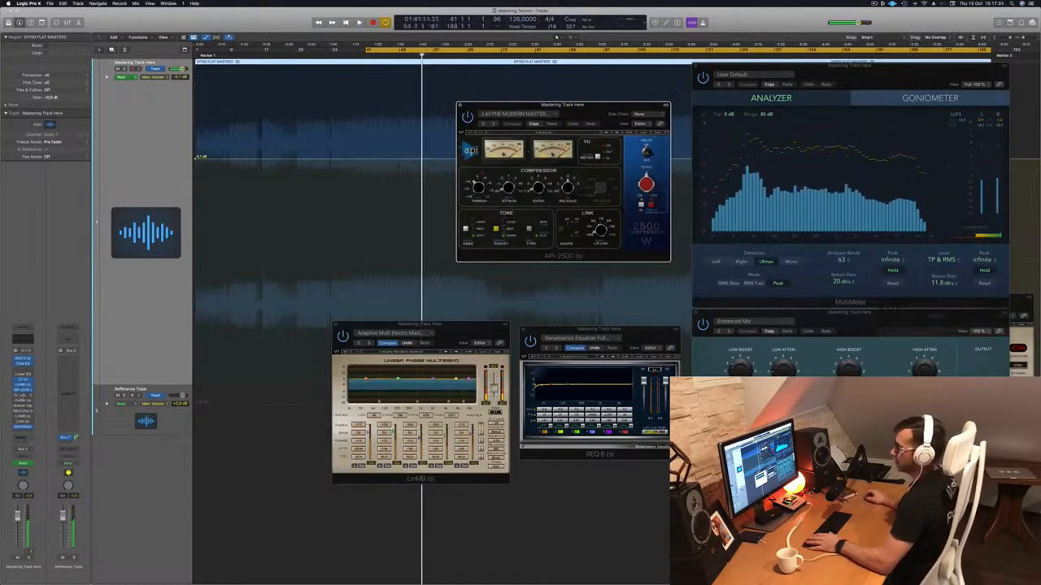
- Open the Vintage Console EQ, audition it over the cycled section, and position its window above the Linear Phase Multiband
{"action": "left_click", "coordinate": [22, 396]}
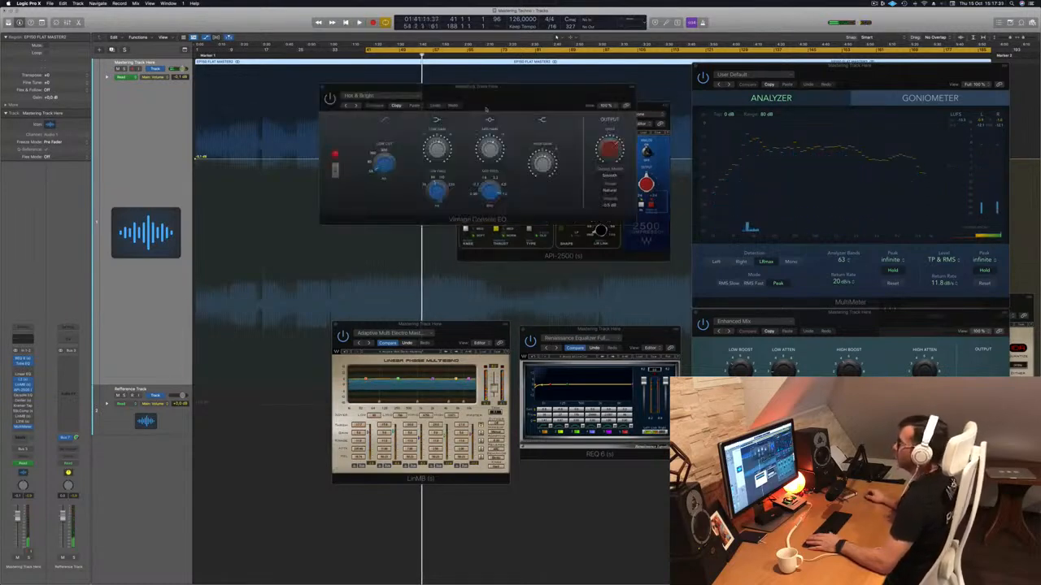
{"action": "left_click_drag", "start_coordinate": [514, 106], "coordinate": [498, 128]}
{"action": "key", "text": "space"}
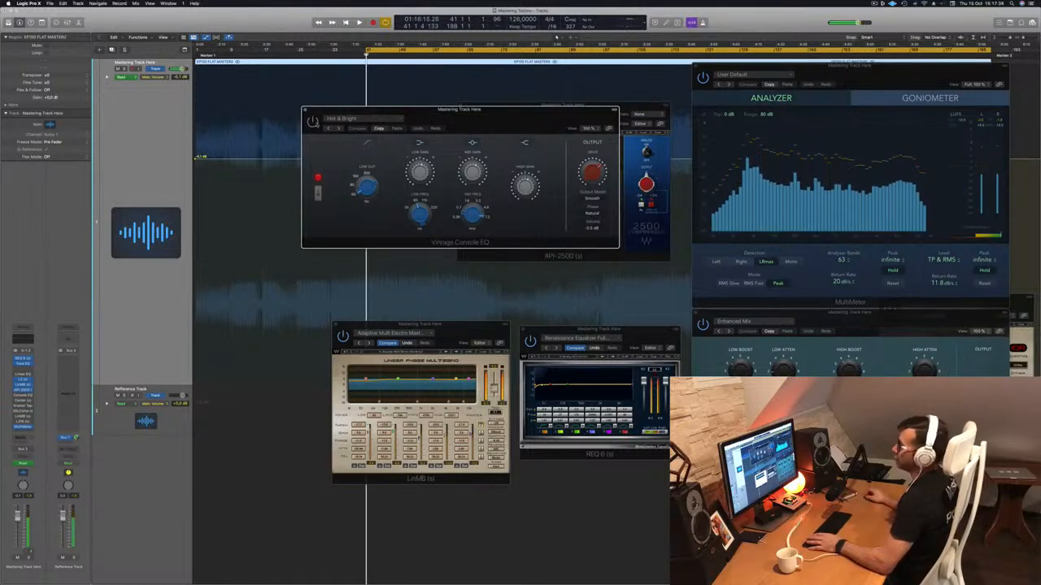
{"action": "left_click_drag", "start_coordinate": [515, 126], "coordinate": [533, 172]}
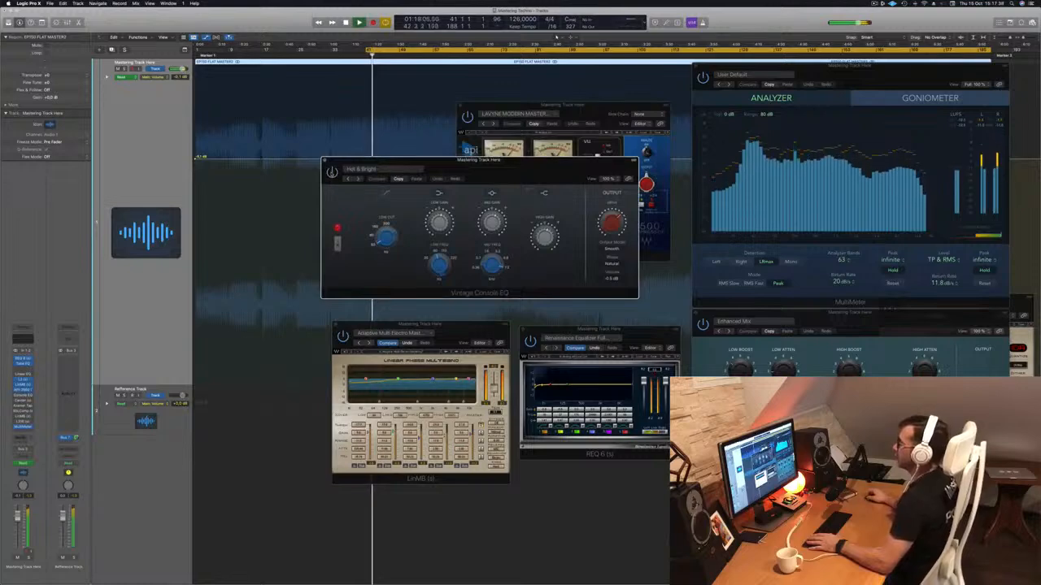
{"action": "left_click_drag", "start_coordinate": [526, 170], "coordinate": [523, 176]}
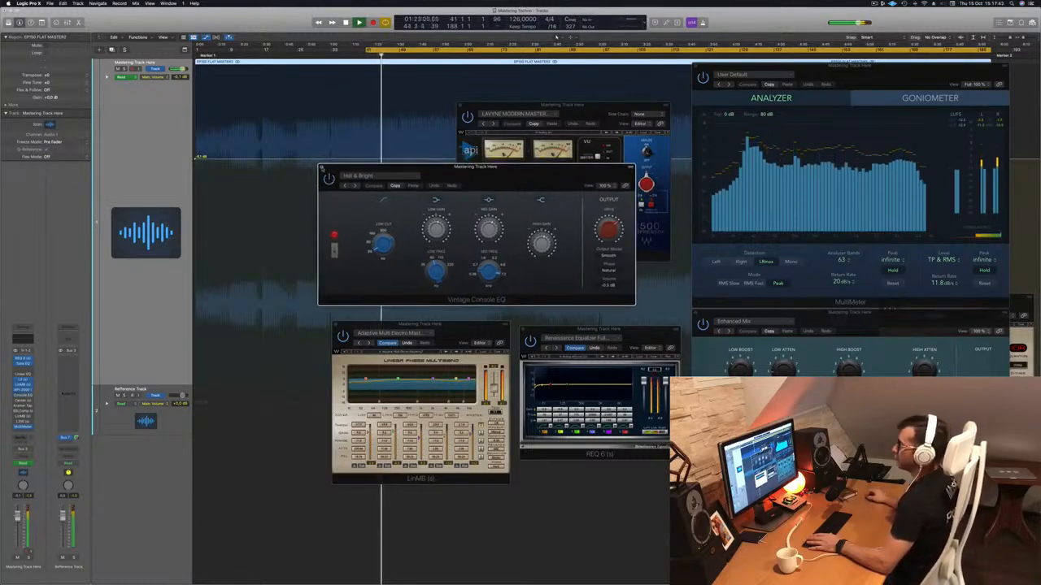
- Close the Vintage Console EQ, audition the Center plug-in over the cycled section, and close its window
{"action": "left_click", "coordinate": [321, 169]}
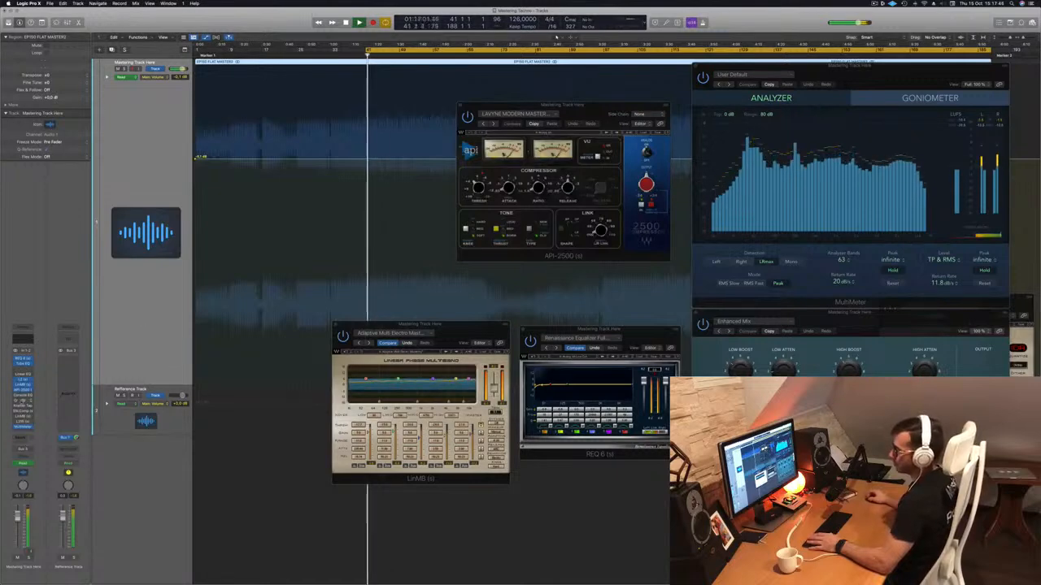
{"action": "left_click", "coordinate": [23, 401]}
{"action": "left_click_drag", "start_coordinate": [355, 103], "coordinate": [385, 105]}
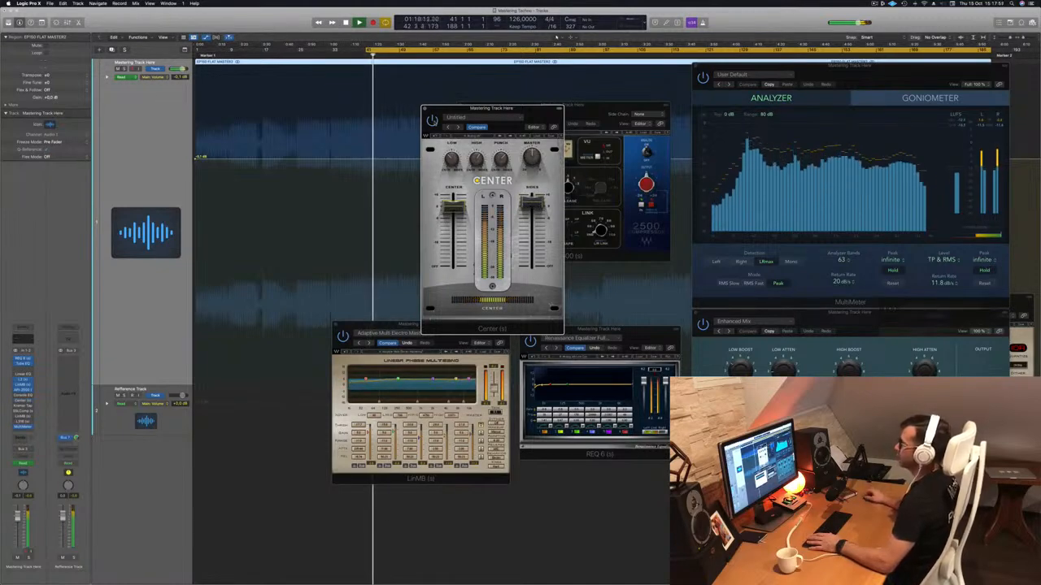
{"action": "left_click_drag", "start_coordinate": [531, 112], "coordinate": [529, 115]}
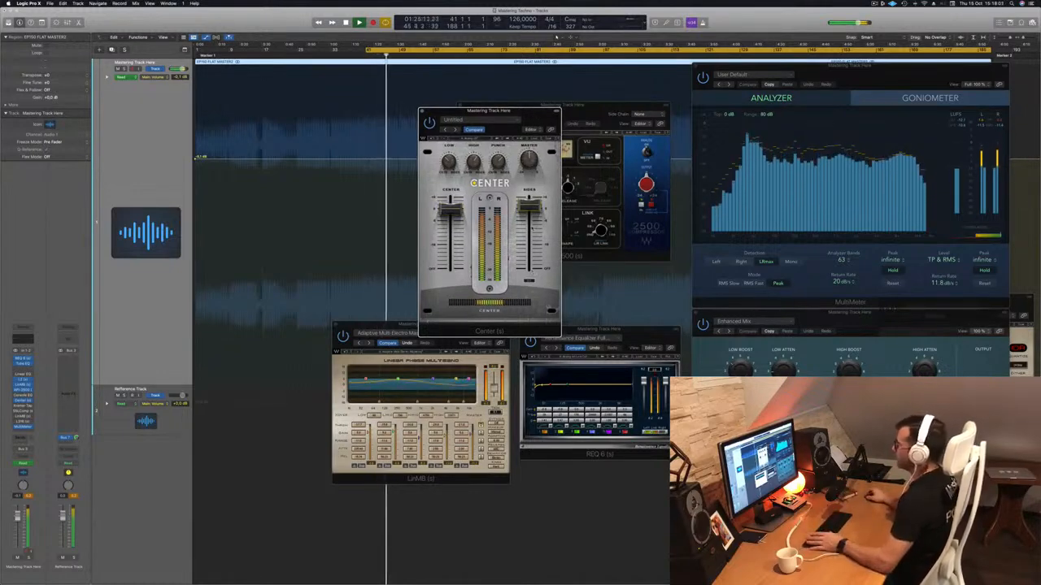
{"action": "left_click_drag", "start_coordinate": [529, 116], "coordinate": [618, 84]}
{"action": "left_click", "coordinate": [875, 3]}
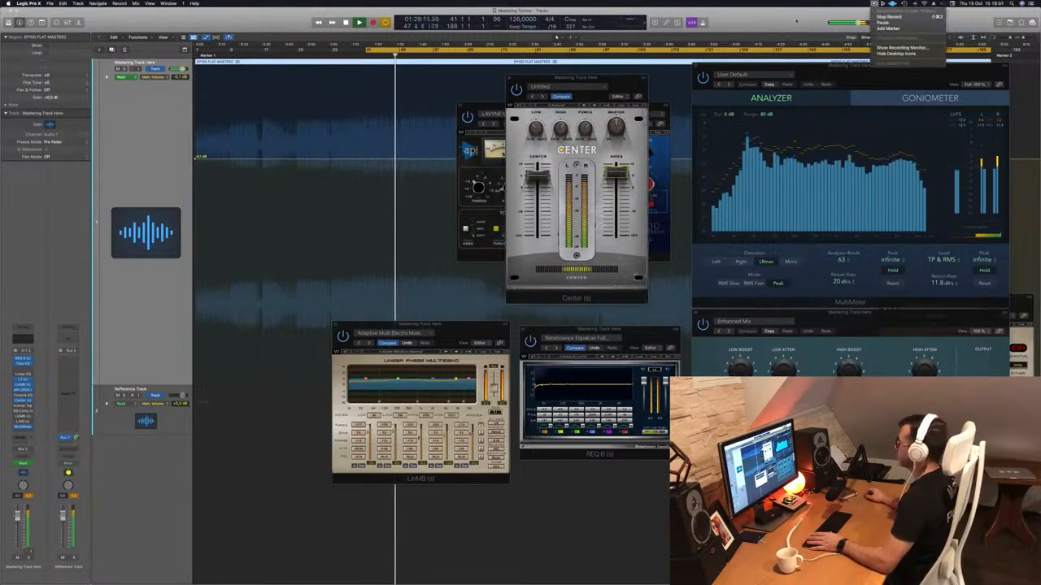
{"action": "left_click_drag", "start_coordinate": [627, 84], "coordinate": [565, 103]}
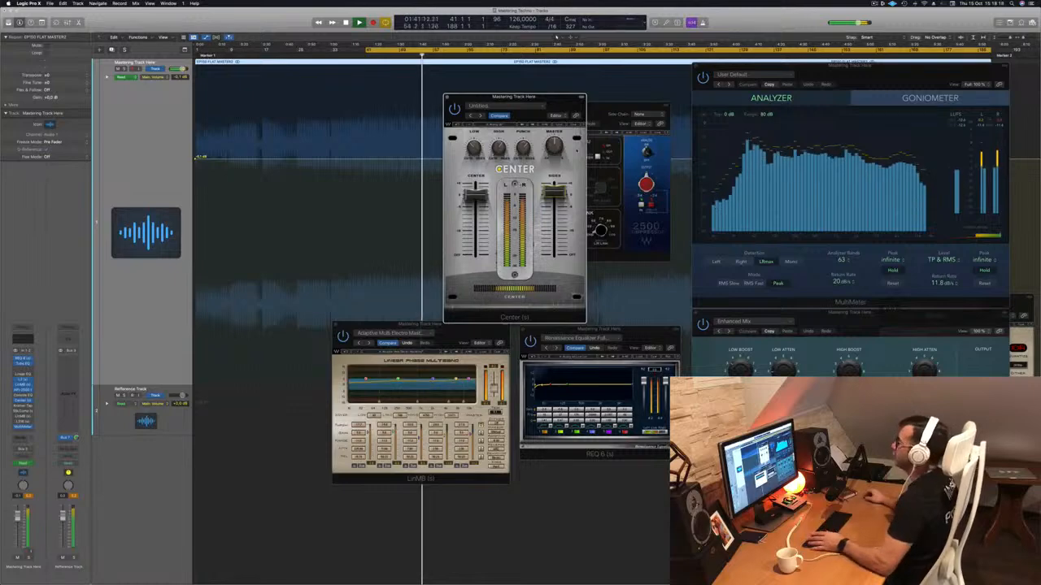
{"action": "left_click_drag", "start_coordinate": [447, 98], "coordinate": [441, 97]}
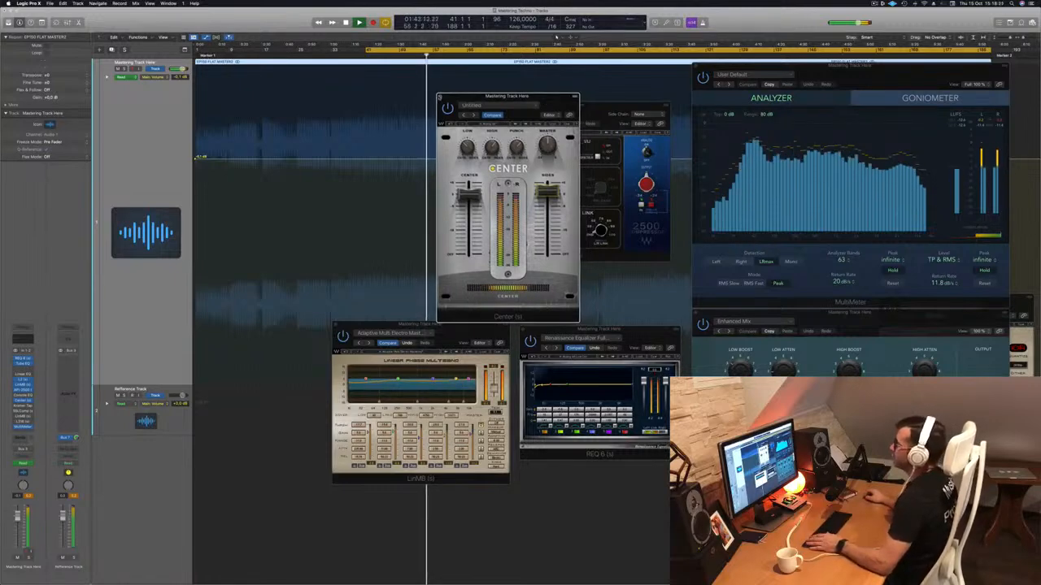
{"action": "left_click", "coordinate": [441, 96]}
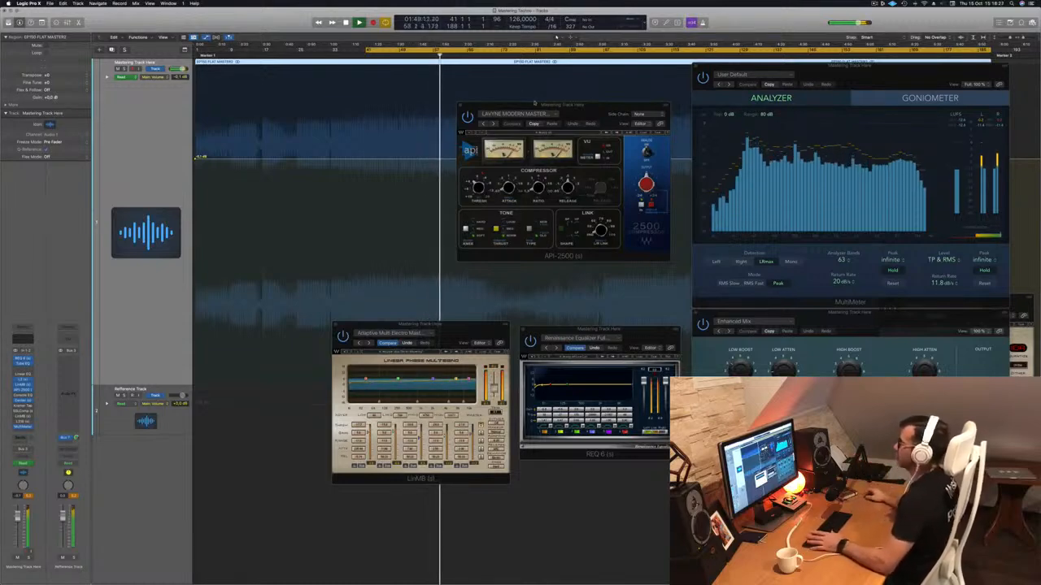
- Close the API-2500 window, then open the Kramer Tape plug-in, listen to its effect, and close it
{"action": "left_click_drag", "start_coordinate": [582, 107], "coordinate": [548, 113]}
{"action": "left_click", "coordinate": [426, 112]}
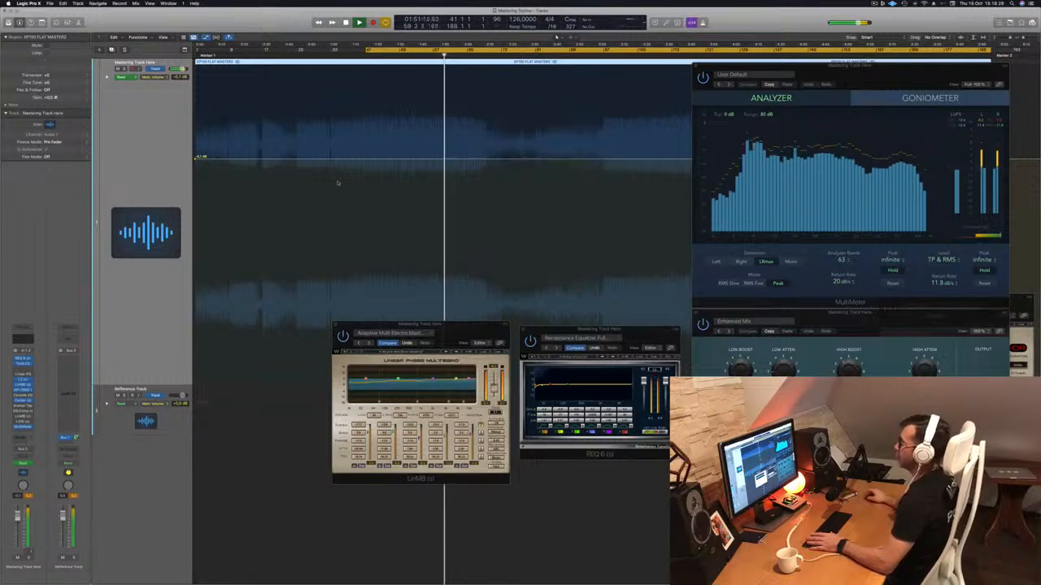
{"action": "left_click", "coordinate": [23, 406]}
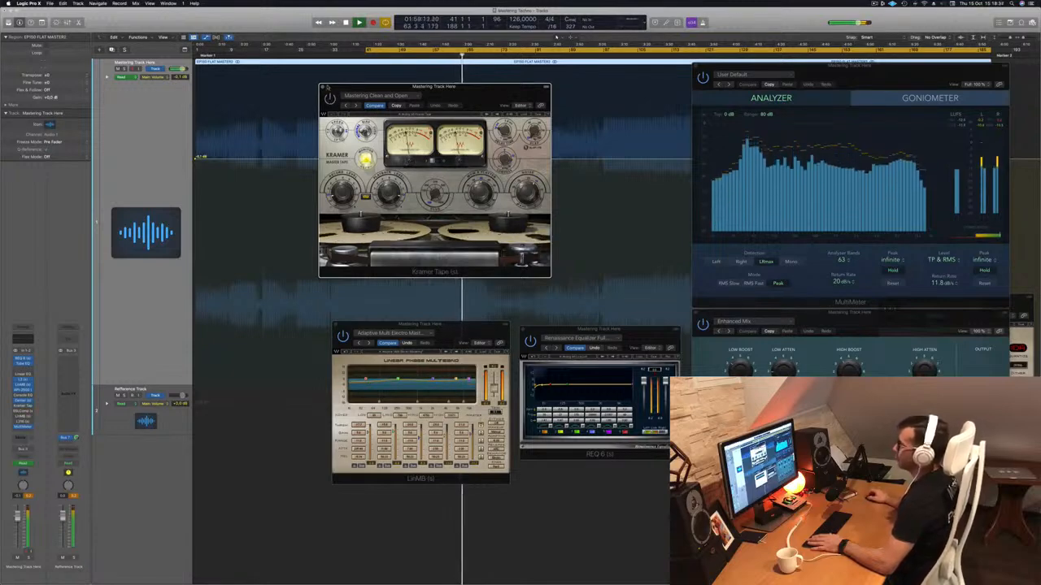
{"action": "left_click", "coordinate": [322, 87]}
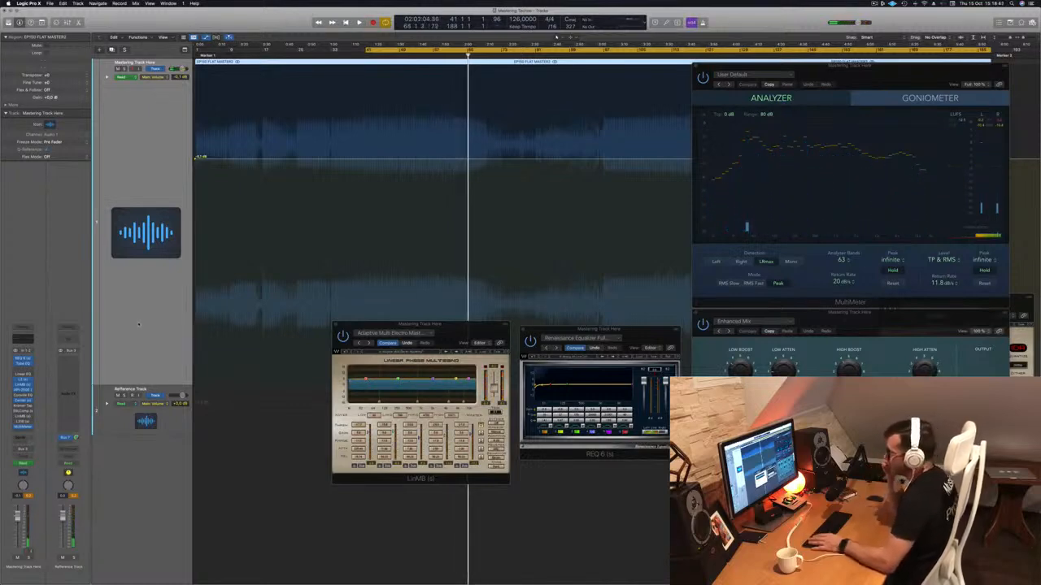
- Open the SSLComp bus compressor, audition it from the cycle start, and position its window above the multiband and equalizer
{"action": "key", "text": "space"}
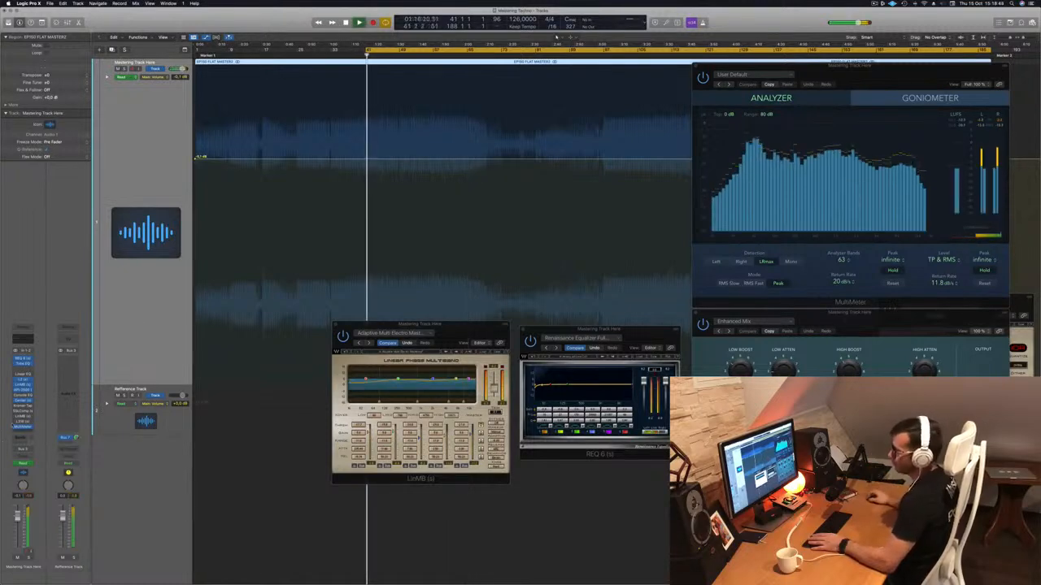
{"action": "left_click", "coordinate": [24, 412]}
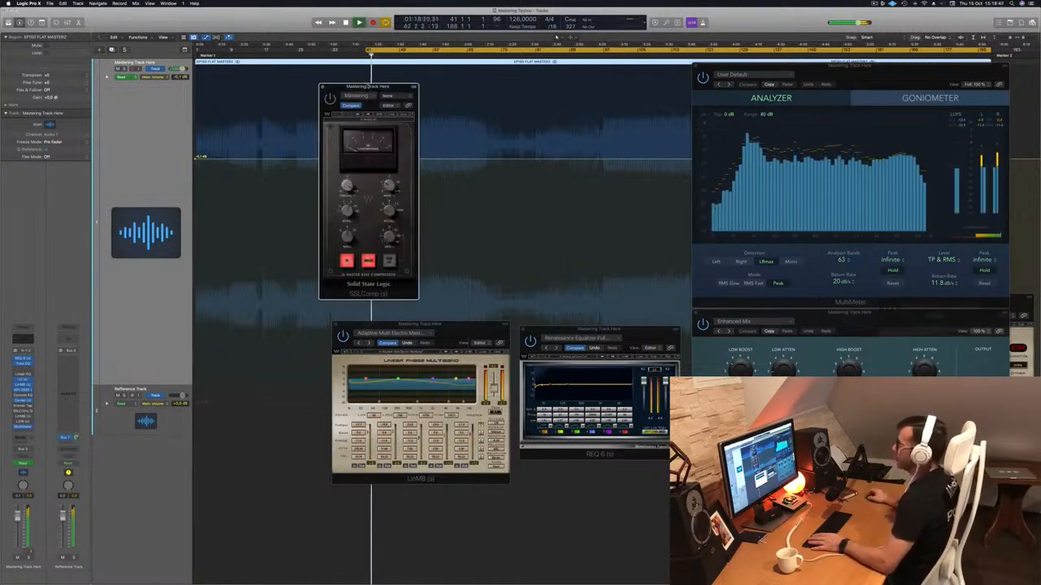
{"action": "left_click_drag", "start_coordinate": [362, 95], "coordinate": [385, 94]}
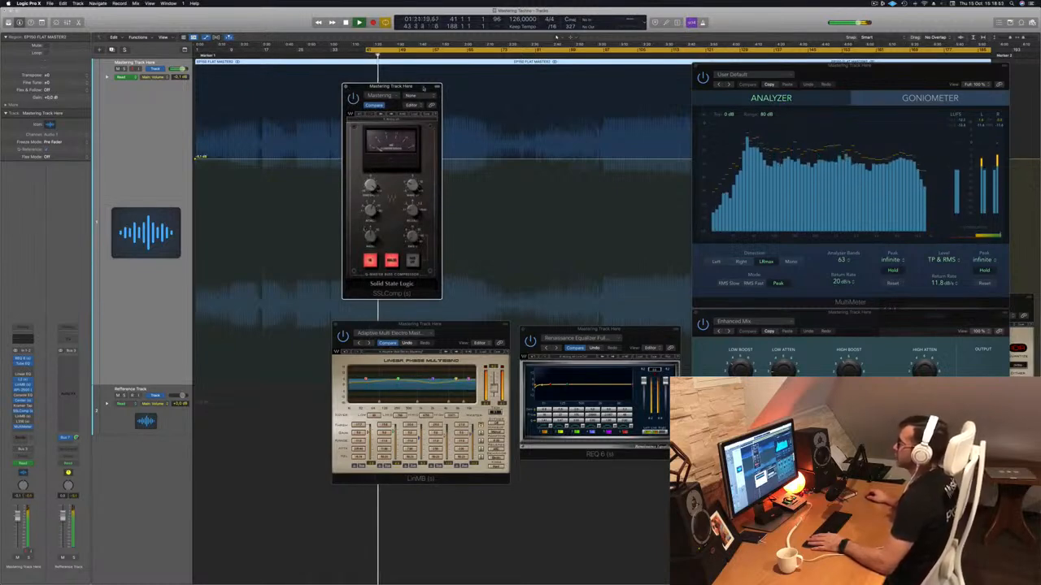
{"action": "left_click_drag", "start_coordinate": [423, 88], "coordinate": [494, 107]}
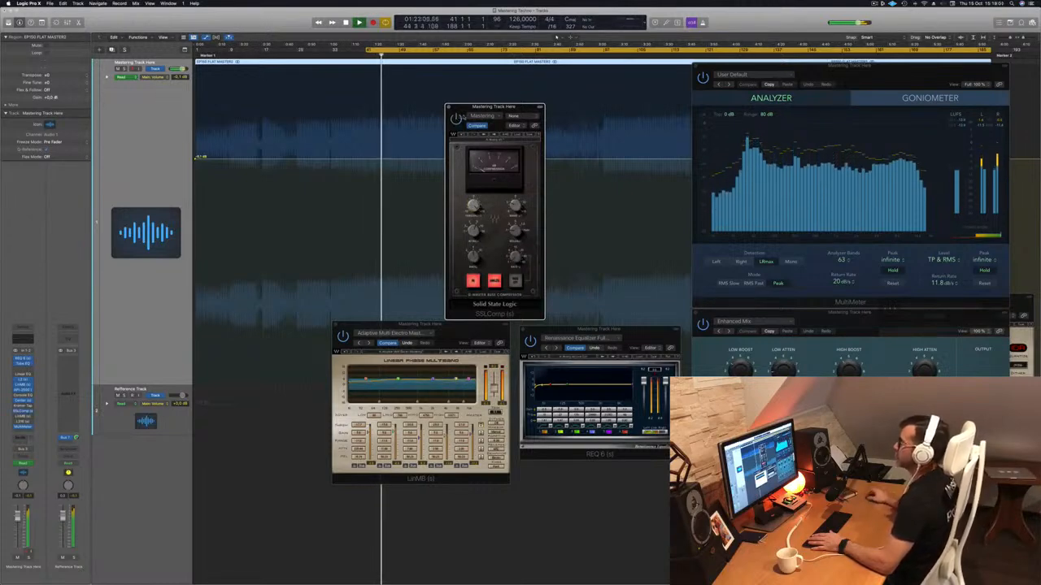
{"action": "left_click_drag", "start_coordinate": [520, 107], "coordinate": [530, 66]}
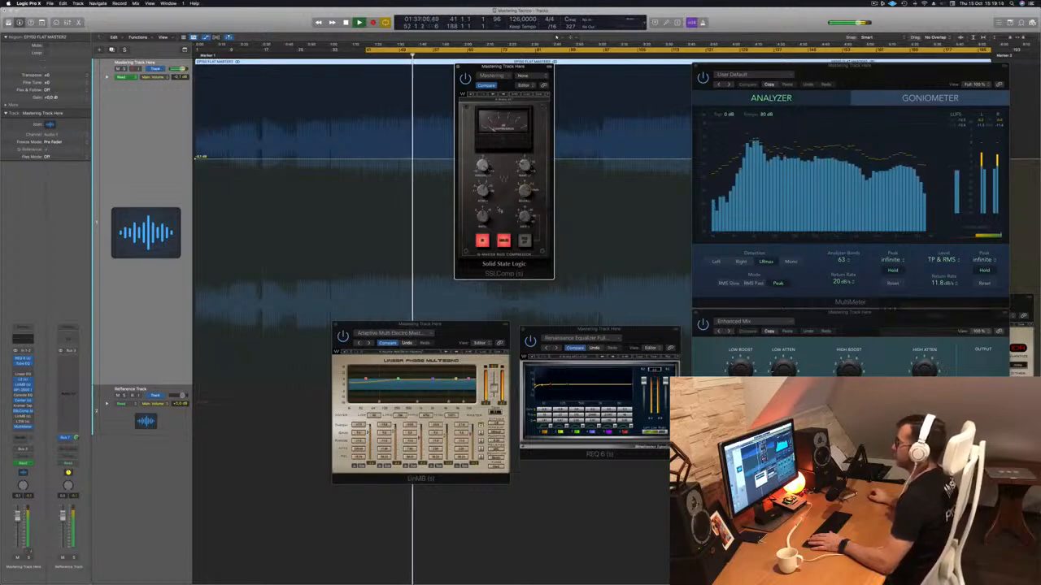
{"action": "left_click_drag", "start_coordinate": [519, 66], "coordinate": [527, 105]}
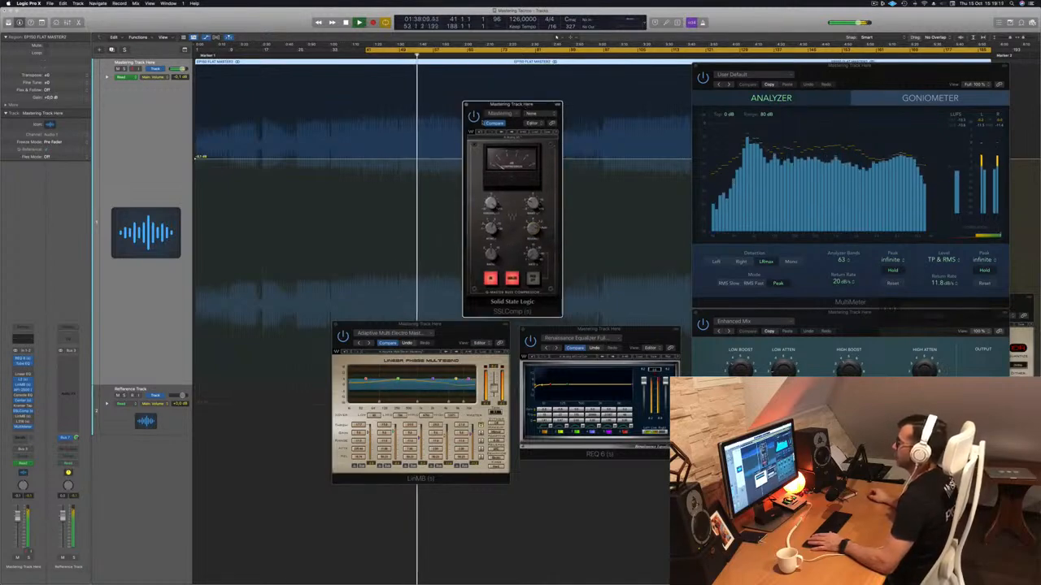
{"action": "left_click_drag", "start_coordinate": [539, 104], "coordinate": [556, 73]}
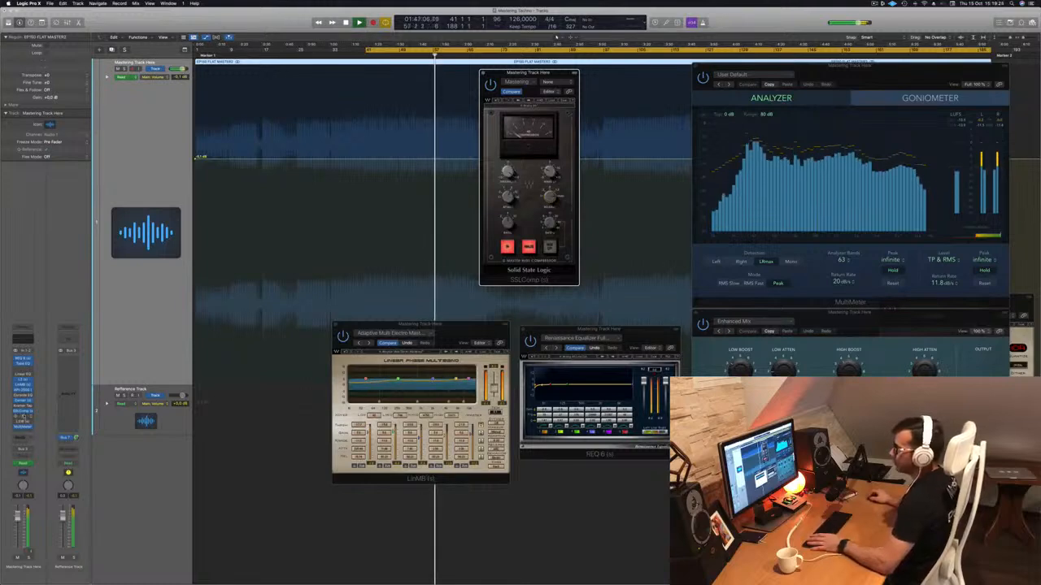
- Open the second Linear Phase Multiband with the Multi Opto Mastering preset and replay the cycled section to examine its band activity
{"action": "left_click", "coordinate": [24, 416]}
{"action": "left_click_drag", "start_coordinate": [434, 88], "coordinate": [484, 152]}
{"action": "key", "text": "space"}
{"action": "key", "text": "space"}
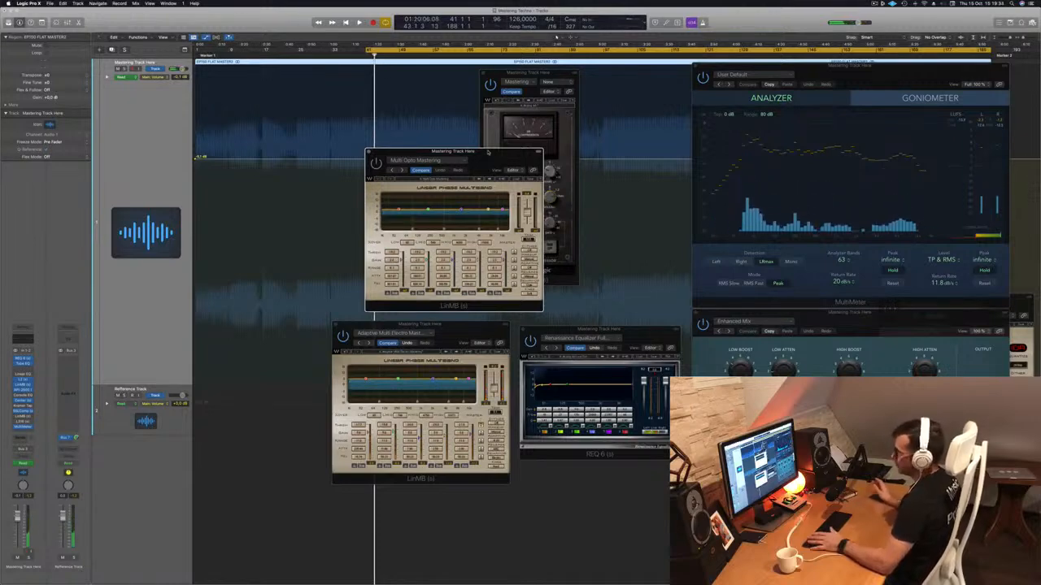
{"action": "mouse_move", "coordinate": [488, 152]}
{"action": "left_mouse_down"}
{"action": "mouse_move", "coordinate": [480, 155]}
{"action": "mouse_move", "coordinate": [498, 157]}
{"action": "left_mouse_up"}
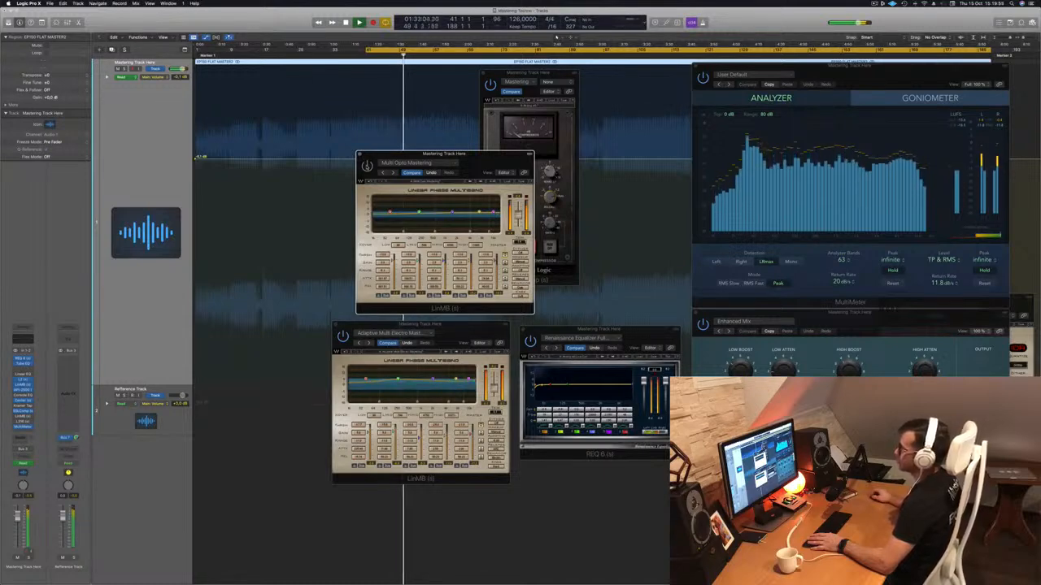
- Arrange the Multi Opto Mastering multiband beside the SSLComp and the Adaptive Multi Electro multiband beneath them for side-by-side viewing
{"action": "left_click_drag", "start_coordinate": [490, 161], "coordinate": [650, 145]}
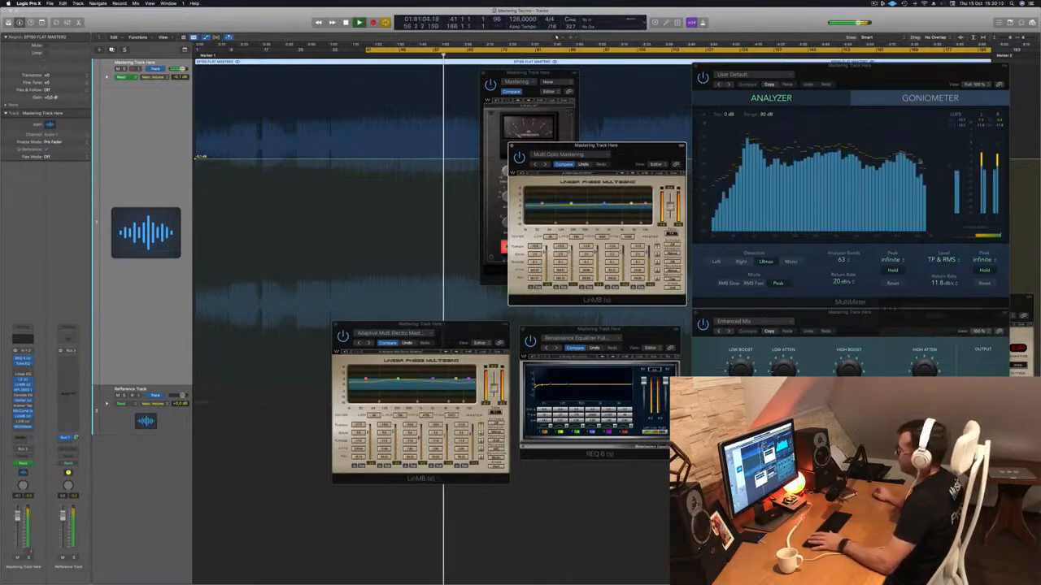
{"action": "left_click_drag", "start_coordinate": [569, 146], "coordinate": [645, 106]}
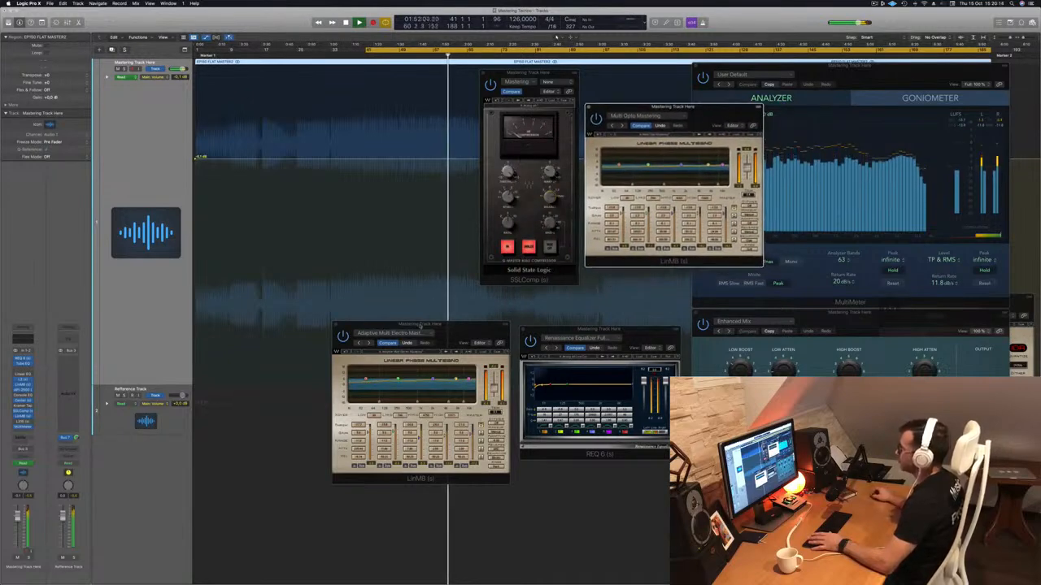
{"action": "left_click_drag", "start_coordinate": [457, 338], "coordinate": [599, 290]}
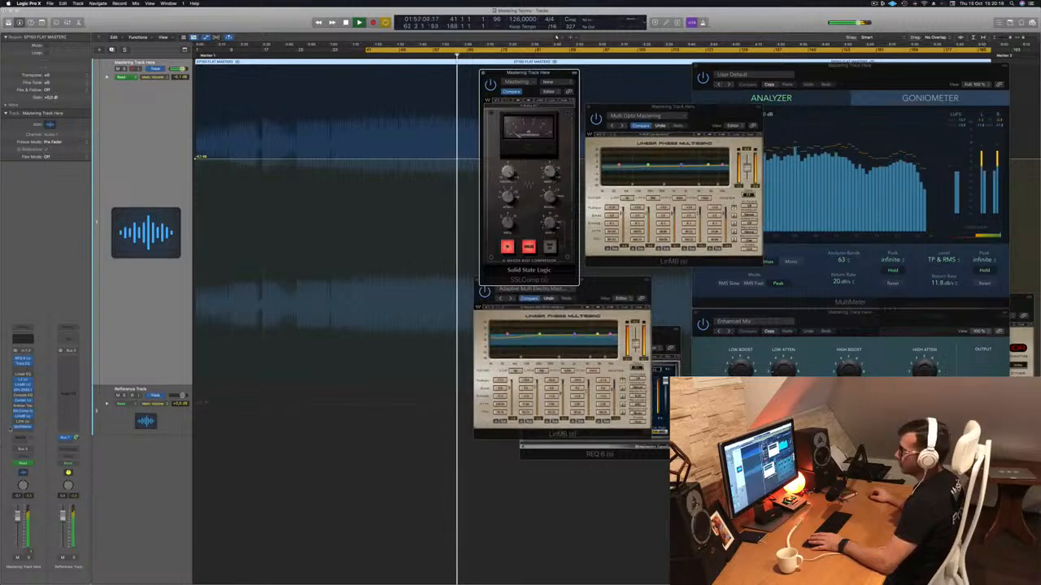
- Open the L316 limiter, uncover the full MultiMeter beside it, and replay from the cycle start
{"action": "left_click", "coordinate": [23, 422]}
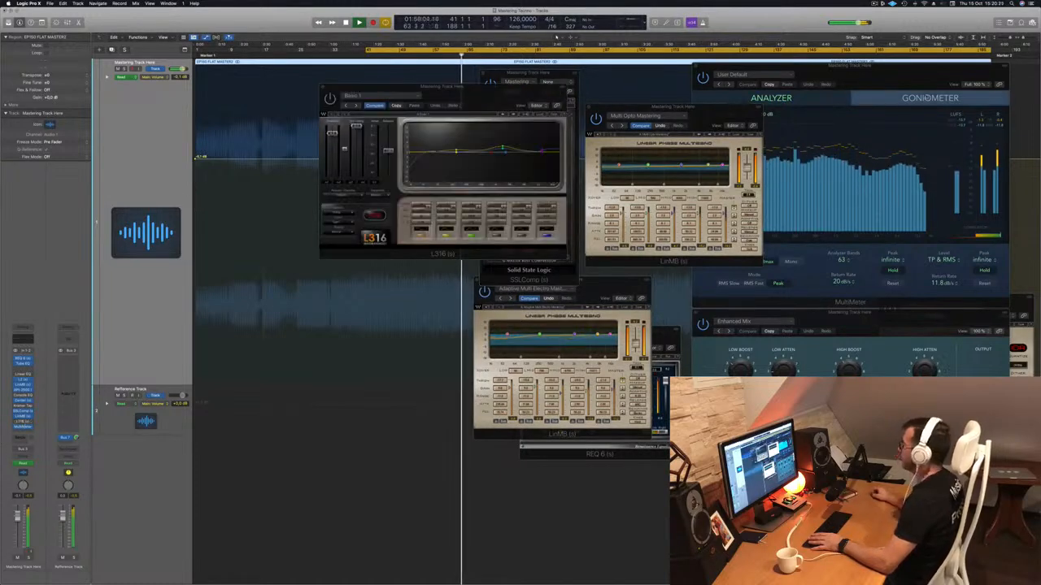
{"action": "mouse_move", "coordinate": [942, 65]}
{"action": "left_mouse_down"}
{"action": "mouse_move", "coordinate": [921, 59]}
{"action": "mouse_move", "coordinate": [936, 52]}
{"action": "left_mouse_up"}
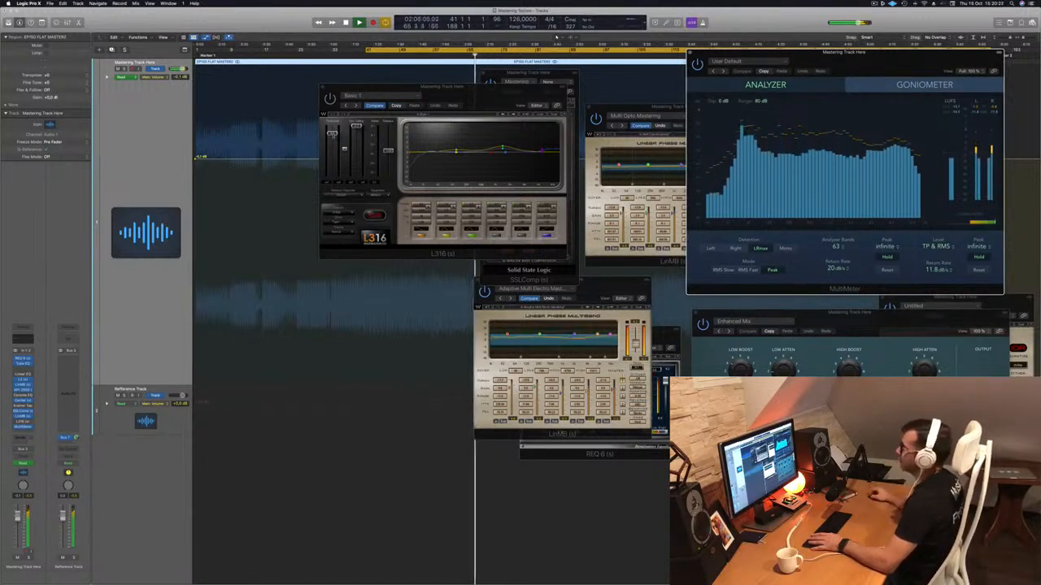
{"action": "left_click", "coordinate": [333, 250]}
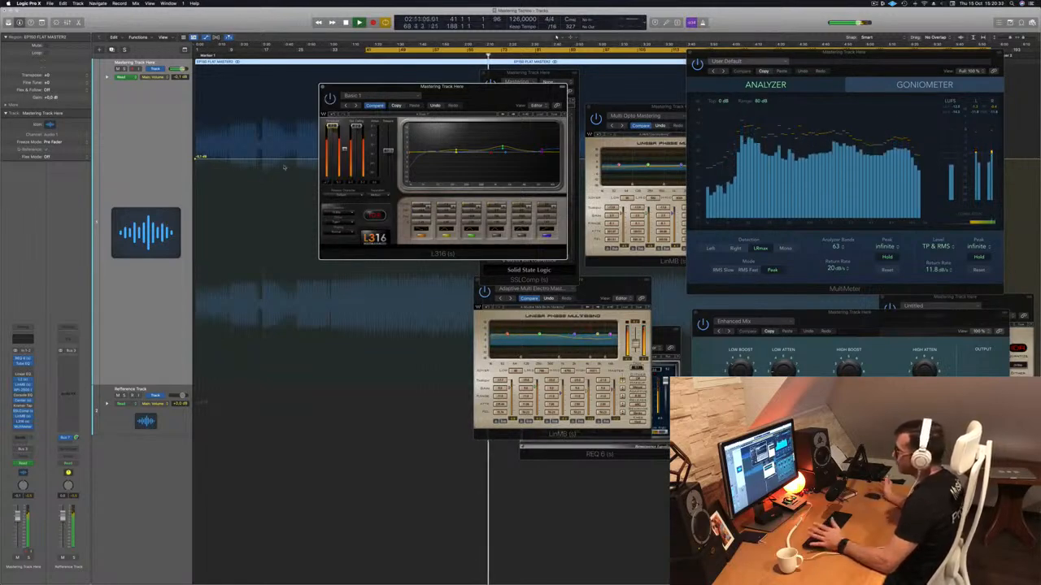
{"action": "key", "text": "space"}
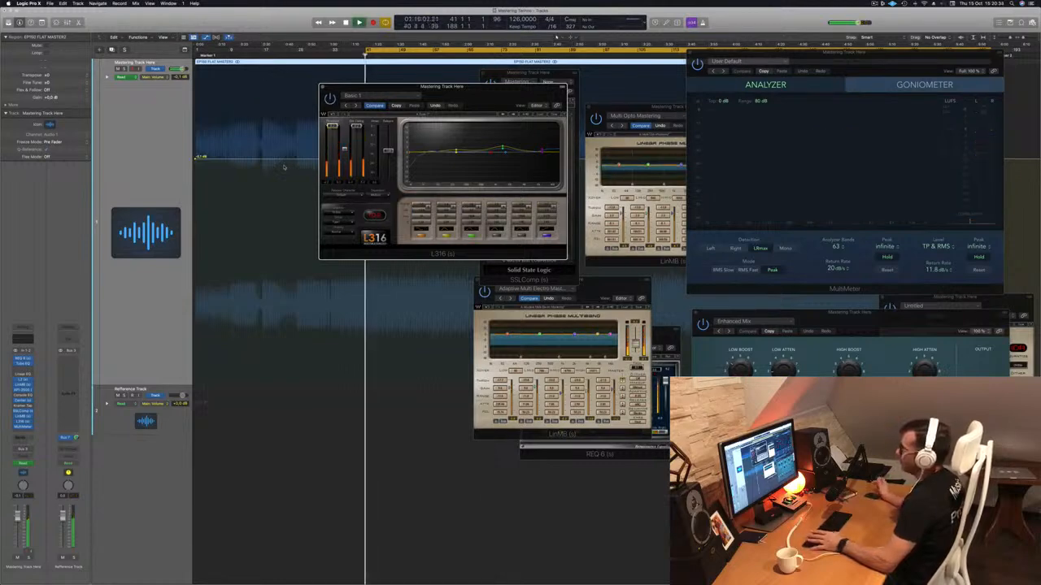
- Audition the L316 over the cycled section while watching its meters and the MultiMeter, and close the limiter window
{"action": "left_click_drag", "start_coordinate": [483, 105], "coordinate": [481, 144]}
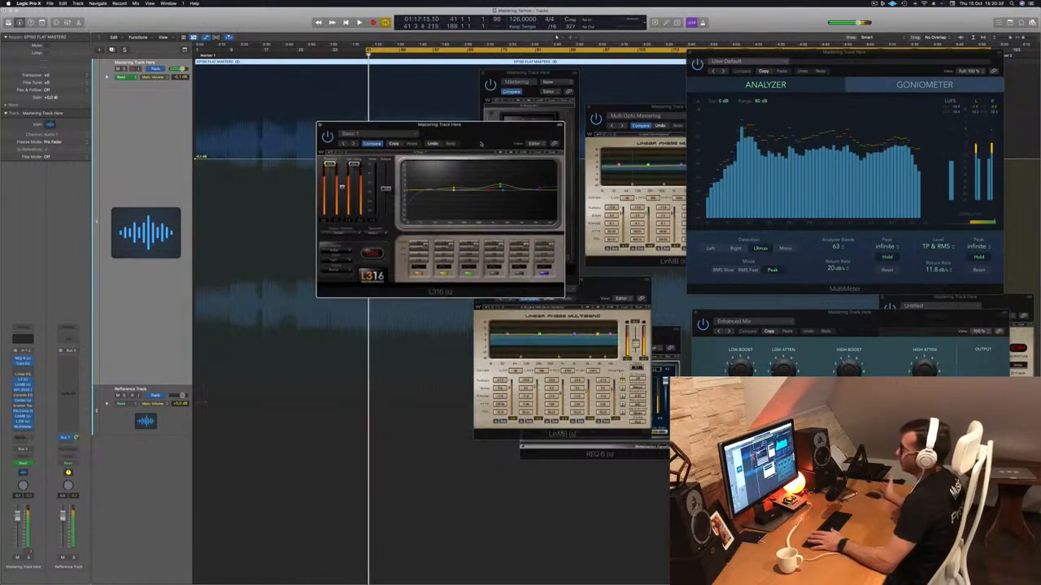
{"action": "key", "text": "space"}
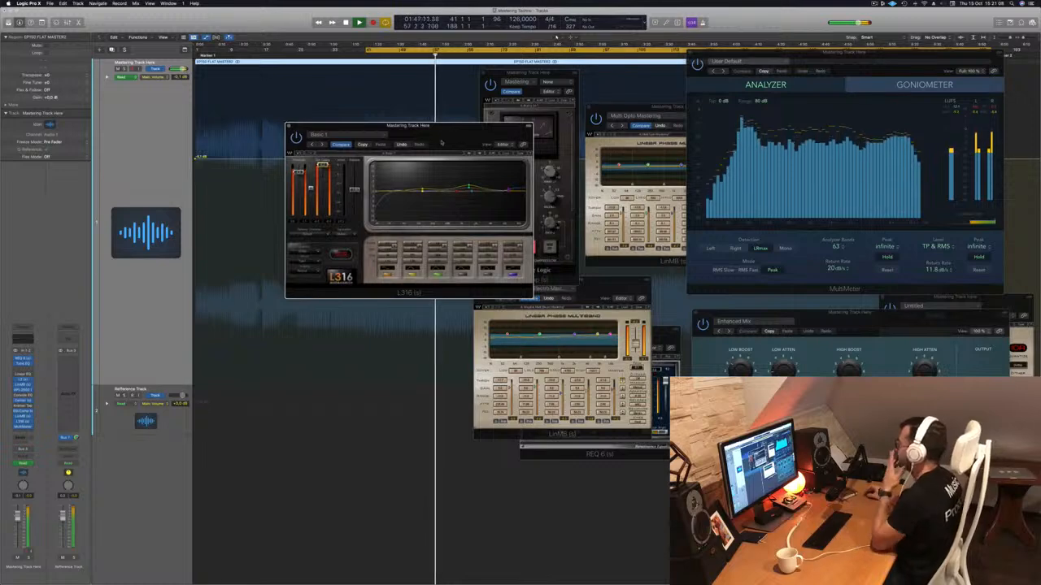
{"action": "left_click_drag", "start_coordinate": [457, 132], "coordinate": [471, 149]}
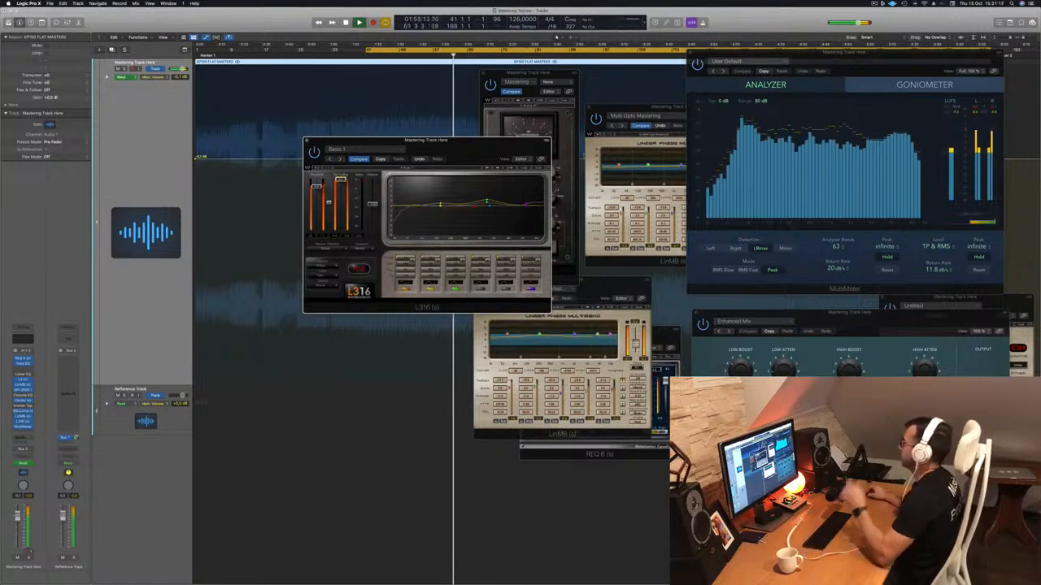
{"action": "left_click_drag", "start_coordinate": [429, 142], "coordinate": [466, 152]}
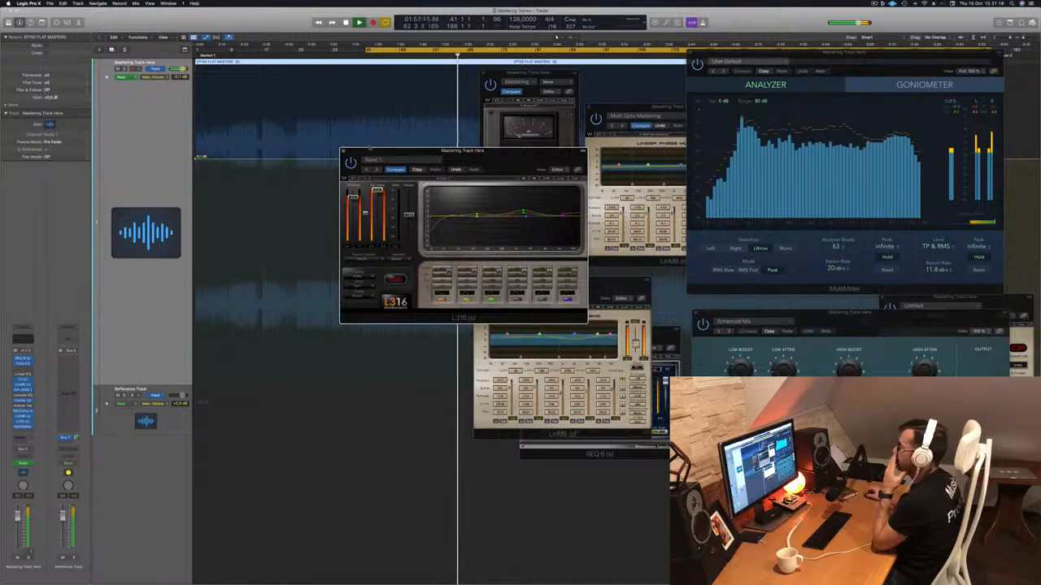
{"action": "left_click", "coordinate": [343, 151]}
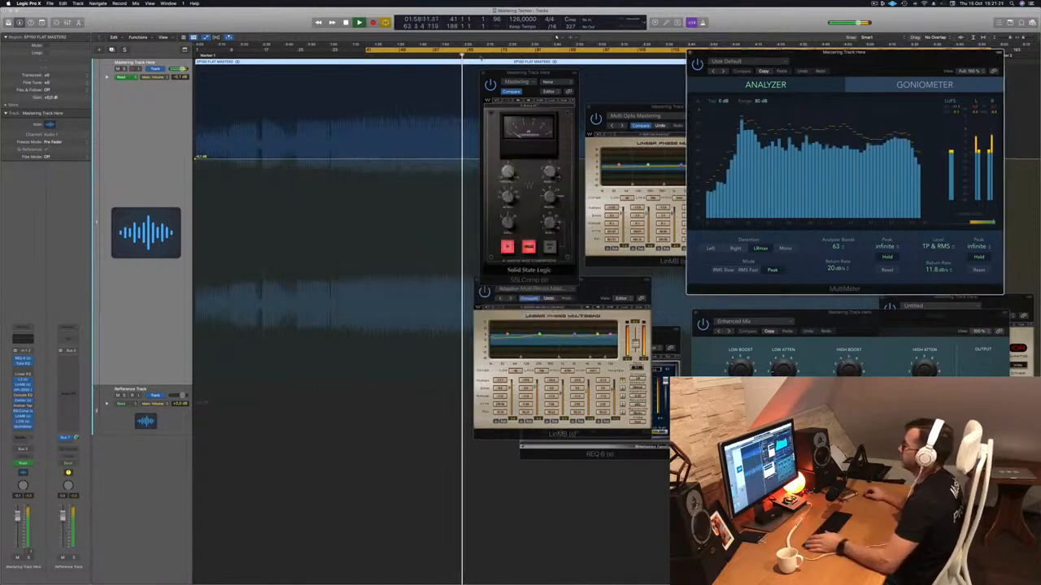
- Extend the cycle range back to the beginning of the mastering track and clear the plug-in windows from the arrangement
{"action": "left_click_drag", "start_coordinate": [365, 50], "coordinate": [189, 51]}
{"action": "key", "text": "super+b"}
{"action": "key", "text": "space"}
{"action": "scroll", "coordinate": [237, 121], "scroll_direction": "up", "scroll_amount": 5}
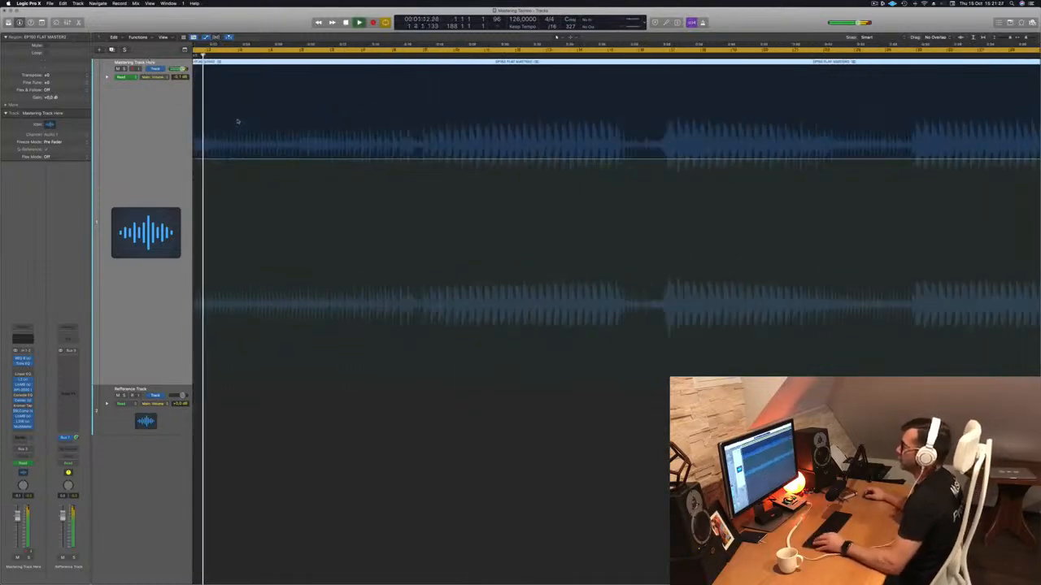
{"action": "scroll", "coordinate": [239, 121], "scroll_direction": "up", "scroll_amount": 3}
- Return to the beginning of the mastering track and restart playback from the cycle start
{"action": "scroll", "coordinate": [244, 121], "scroll_direction": "left", "scroll_amount": 3}
{"action": "key", "text": "Return"}
{"action": "key", "text": "Return"}
{"action": "key", "text": "Return"}
{"action": "scroll", "coordinate": [260, 103], "scroll_direction": "up", "scroll_amount": 2}
{"action": "scroll", "coordinate": [260, 104], "scroll_direction": "up", "scroll_amount": 2}
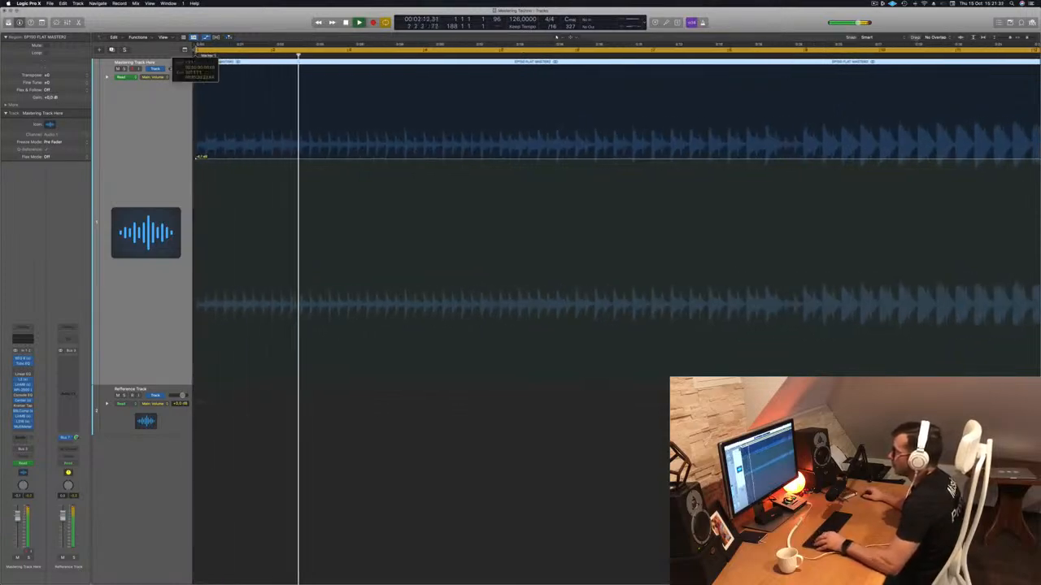
{"action": "key", "text": "Return"}
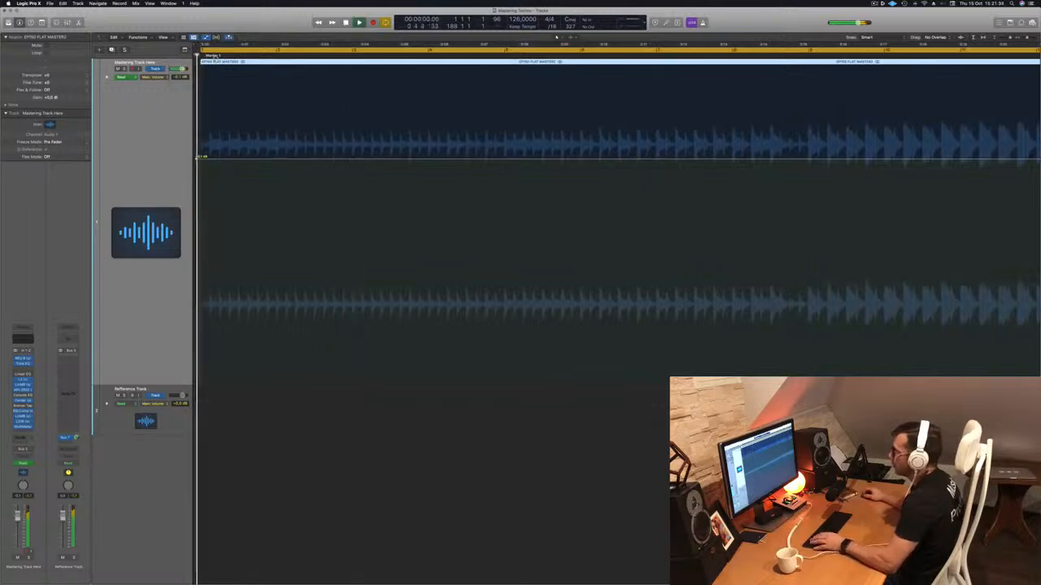
{"action": "key", "text": "Return"}
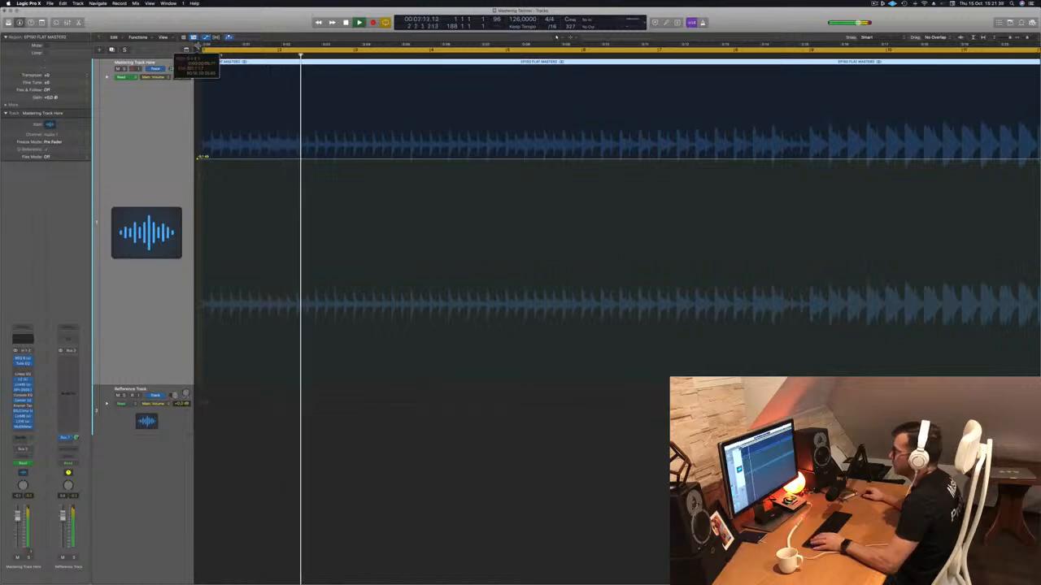
{"action": "key", "text": "Return"}
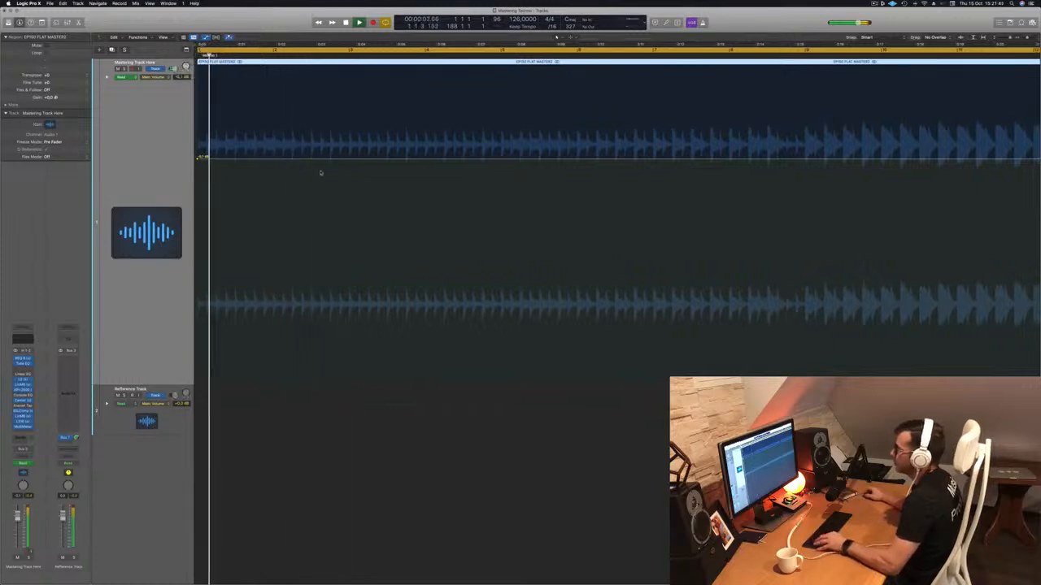
- Bring back the hidden plug-in windows over the full-length mastering track and shift the MultiMeter slightly to monitor the playback
{"action": "key", "text": "super+Left"}
{"action": "key", "text": "super+Left"}
{"action": "key", "text": "super+Left"}
{"action": "key", "text": "super+Left"}
{"action": "key", "text": "super+Left"}
{"action": "key", "text": "super+Left"}
{"action": "key", "text": "super+Left"}
{"action": "key", "text": "super+Left"}
{"action": "key", "text": "super+Left"}
{"action": "key", "text": "super+Left"}
{"action": "key", "text": "super+Left"}
{"action": "key", "text": "super+Left"}
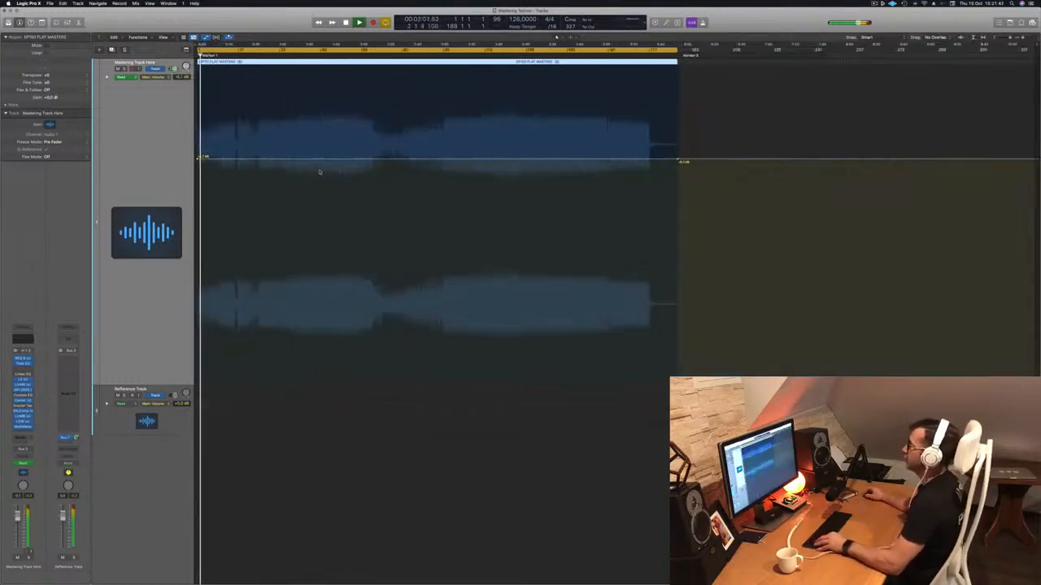
{"action": "key", "text": "super+Right"}
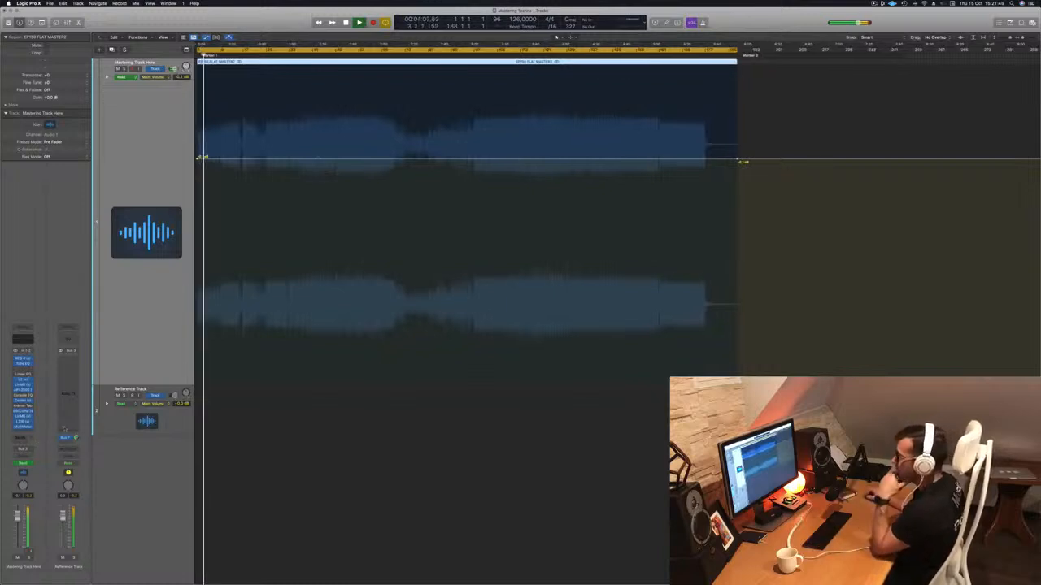
{"action": "key", "text": "v"}
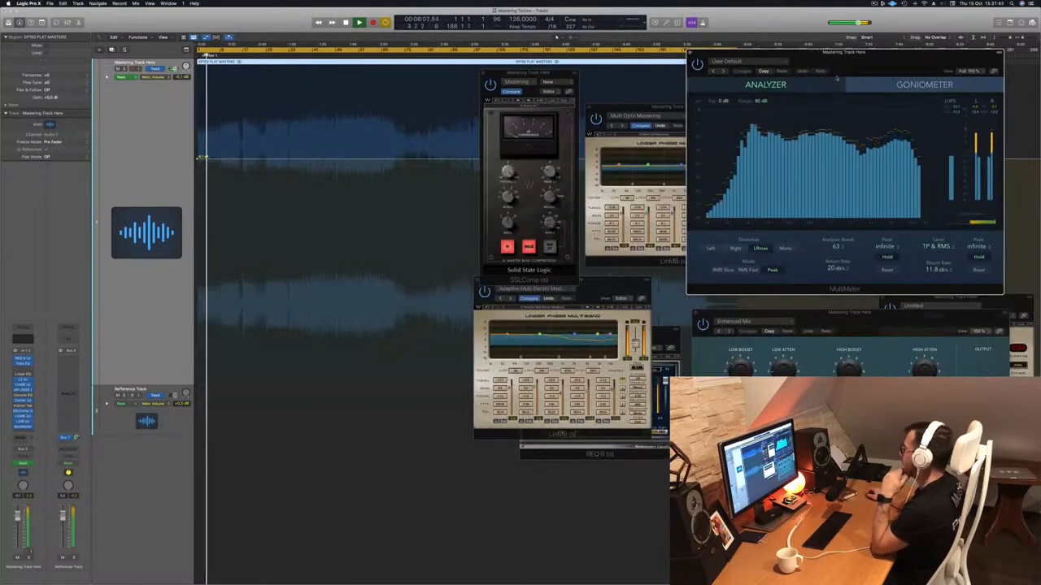
{"action": "left_click_drag", "start_coordinate": [900, 56], "coordinate": [883, 56]}
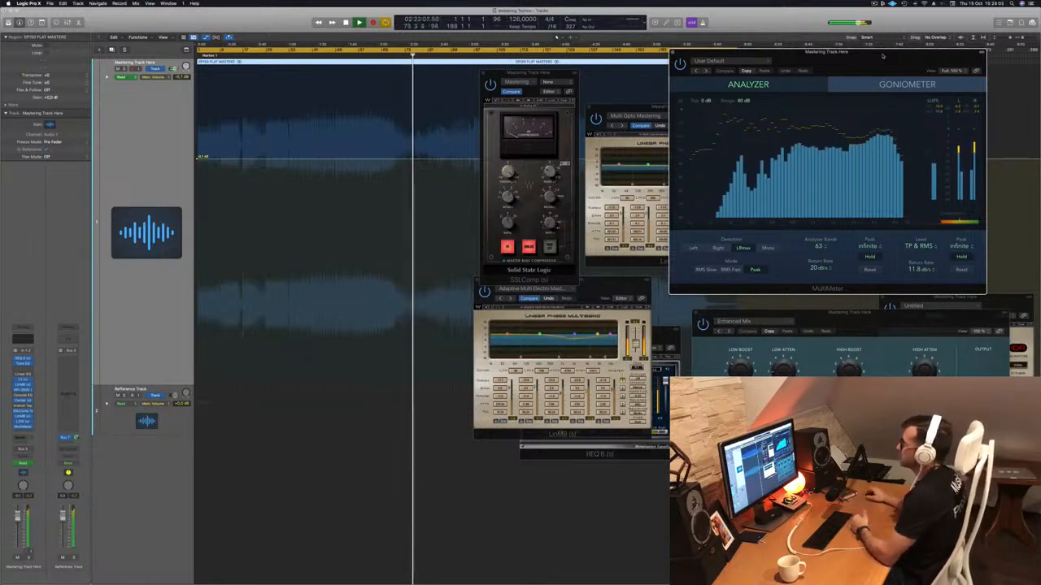
- Close the SSLComp and rearrange the MultiMeter and Multi Opto Mastering multiband so both multibands sit side by side below the analyzer
{"action": "left_click_drag", "start_coordinate": [484, 73], "coordinate": [481, 72]}
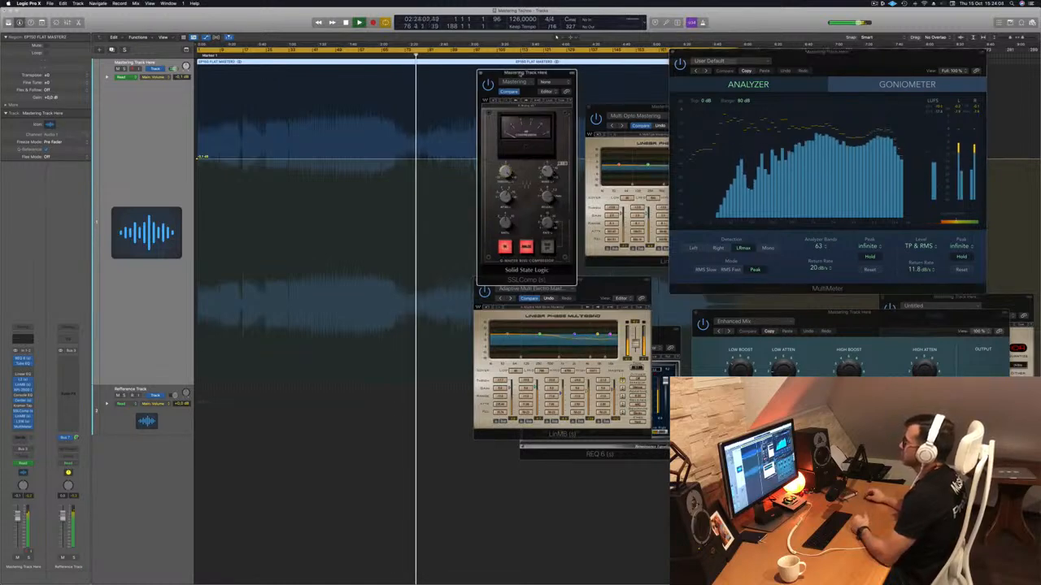
{"action": "left_click", "coordinate": [480, 73]}
{"action": "left_click_drag", "start_coordinate": [850, 53], "coordinate": [903, 35]}
{"action": "left_click_drag", "start_coordinate": [650, 106], "coordinate": [804, 240]}
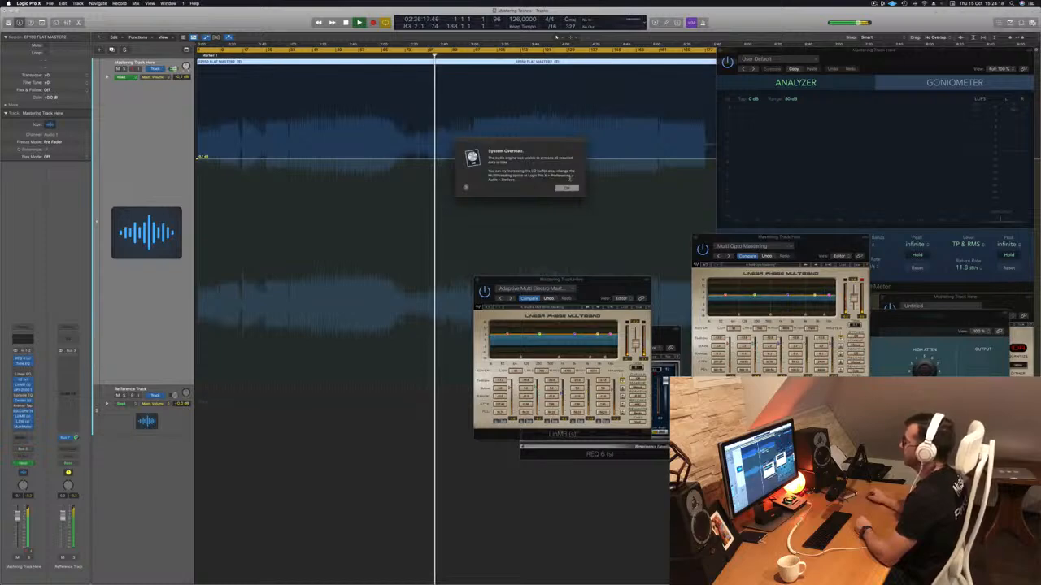
- Dismiss the System Overload alert, resume playback, and replay the section after the breakdown from about 3:34 and 3:31
{"action": "key", "text": "Return"}
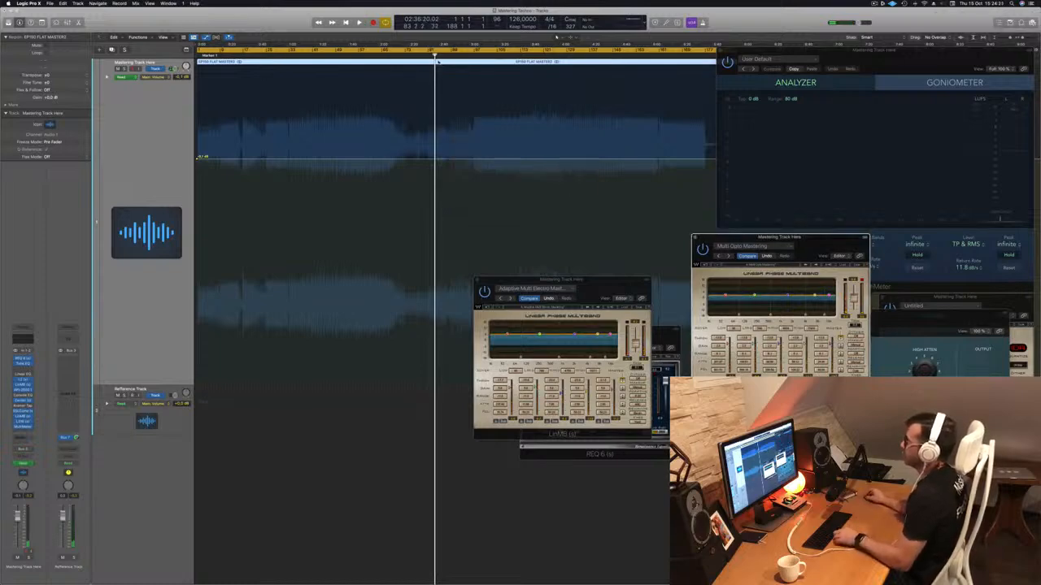
{"action": "key", "text": "space"}
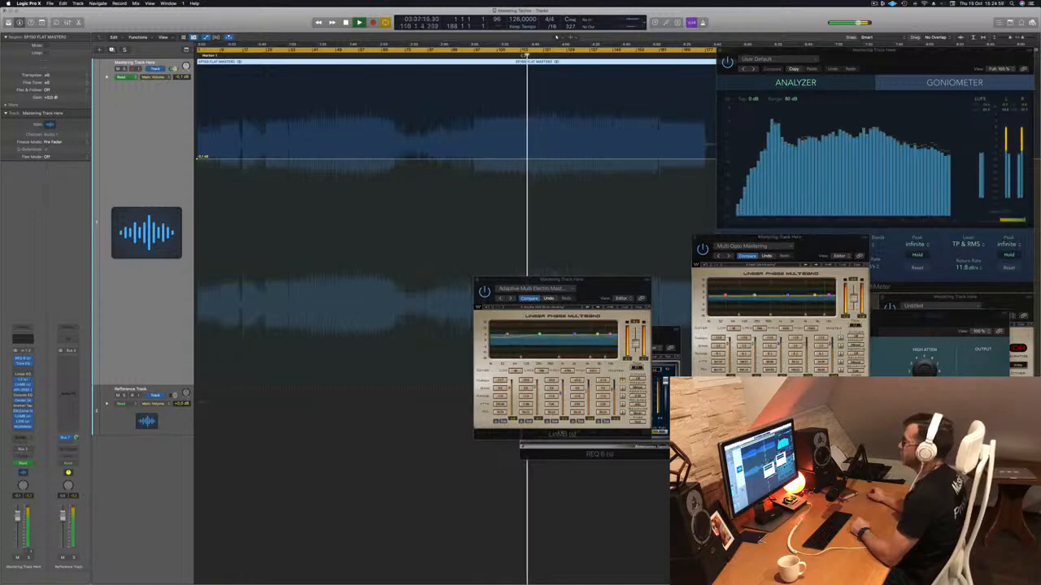
{"action": "left_click", "coordinate": [520, 55]}
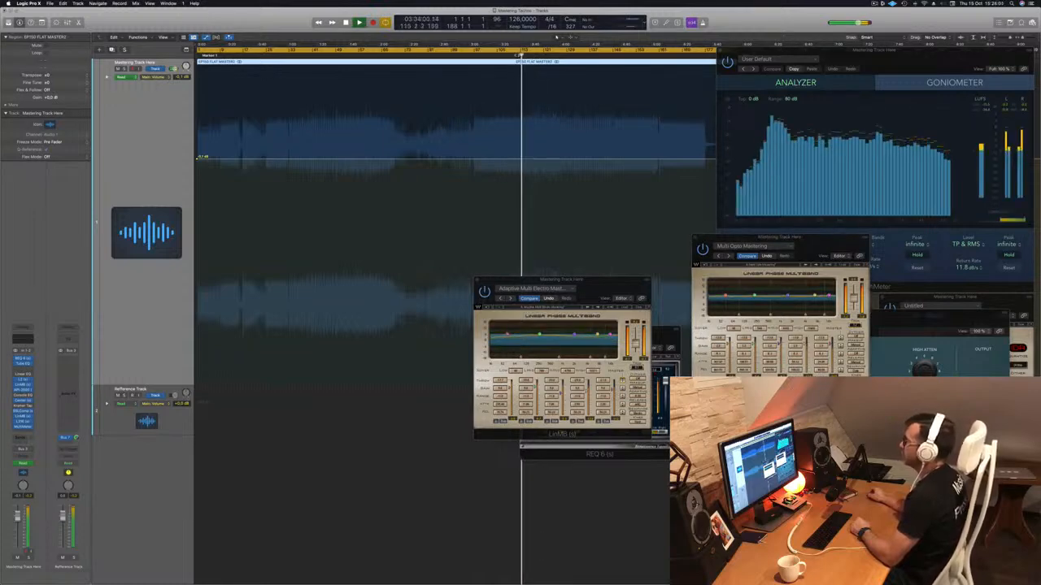
{"action": "left_click", "coordinate": [514, 55]}
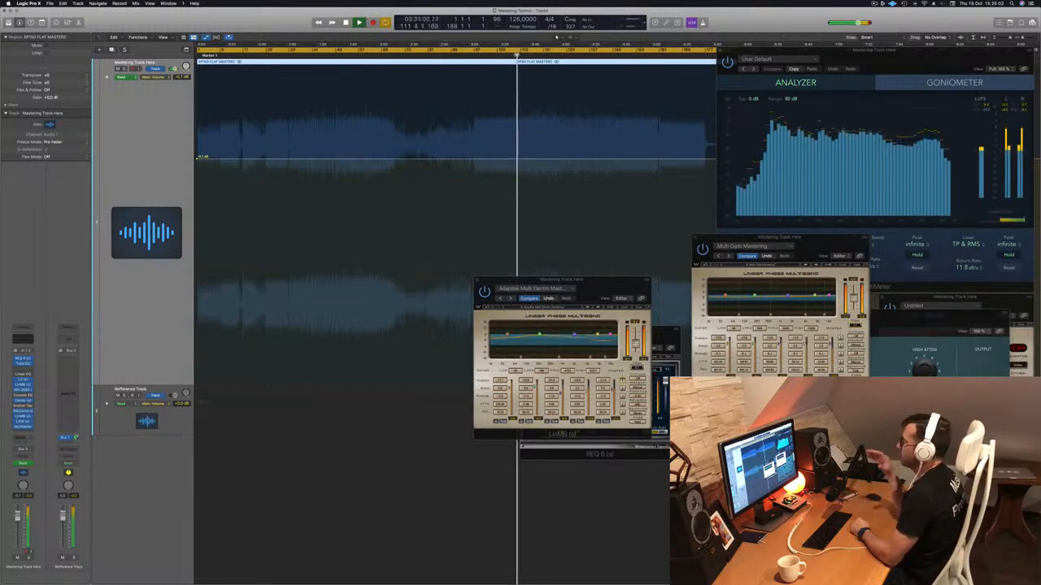